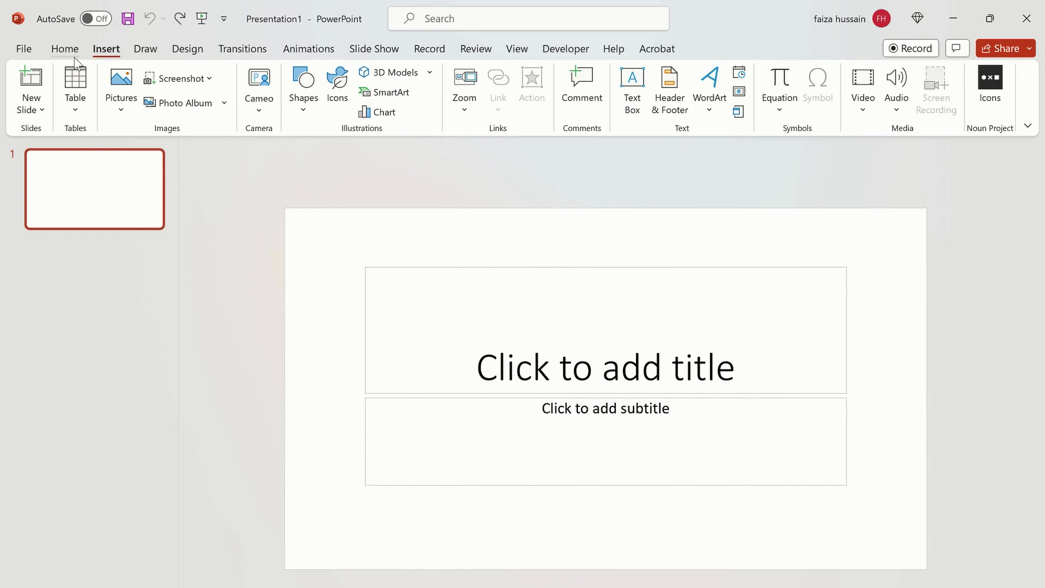
- Install the ChatGPT for PowerPoint add-in from Home > Add-ins
left_click(62, 49)
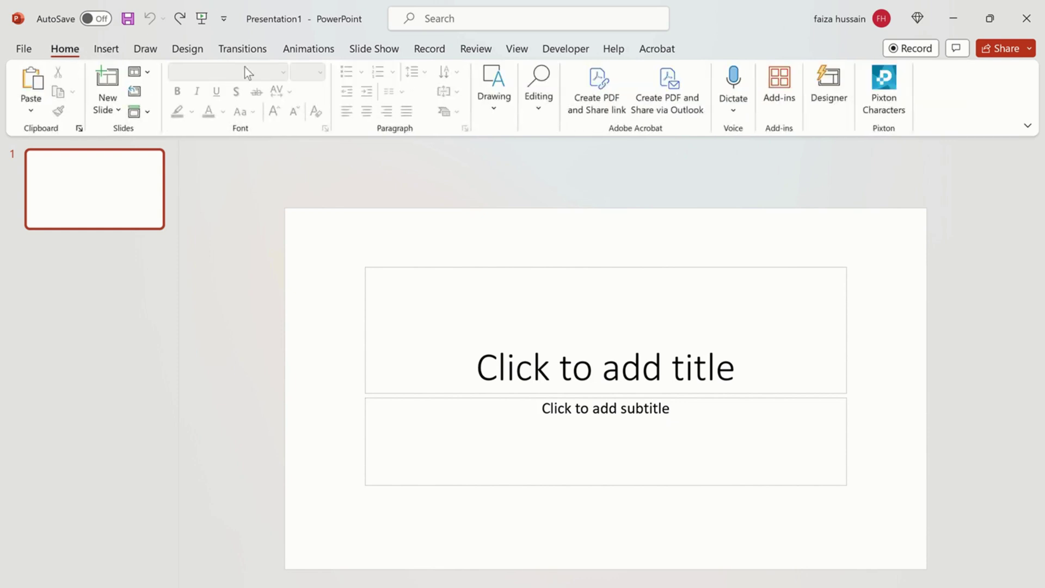
left_click(785, 100)
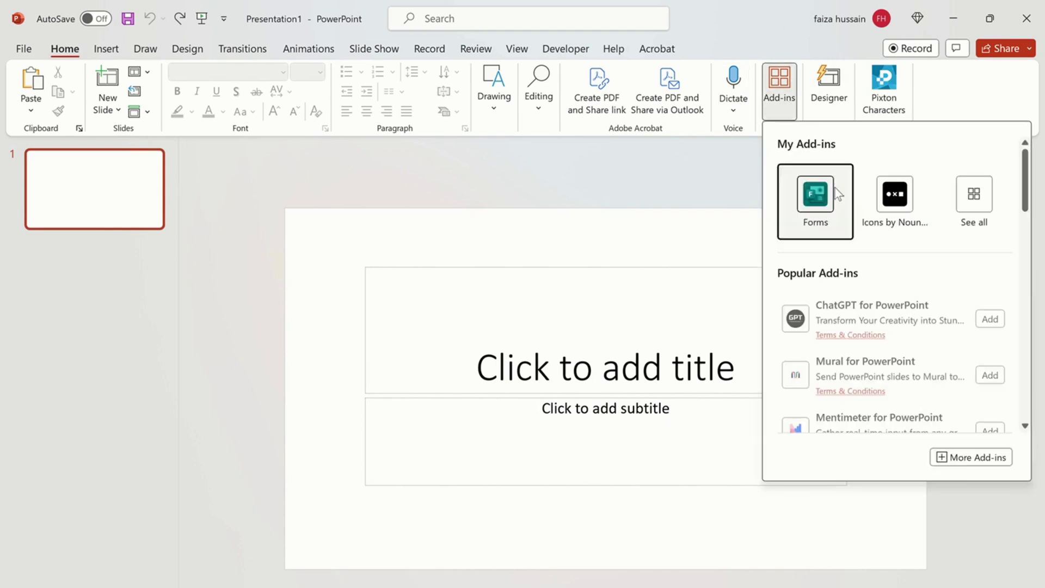
left_click(999, 323)
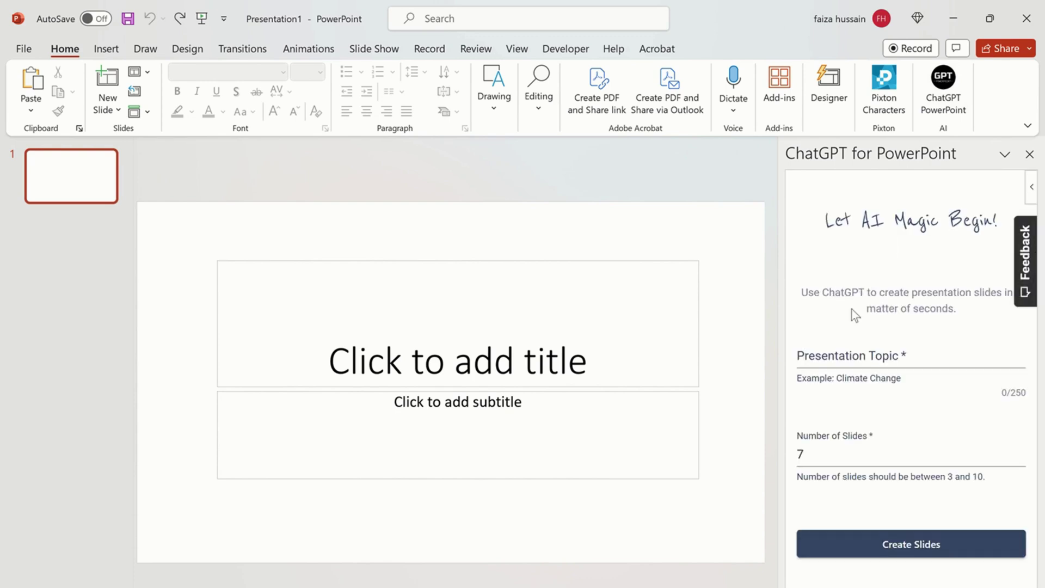
- Set the presentation topic to 'Climate Change' and confirm 7 slides
left_click(828, 362)
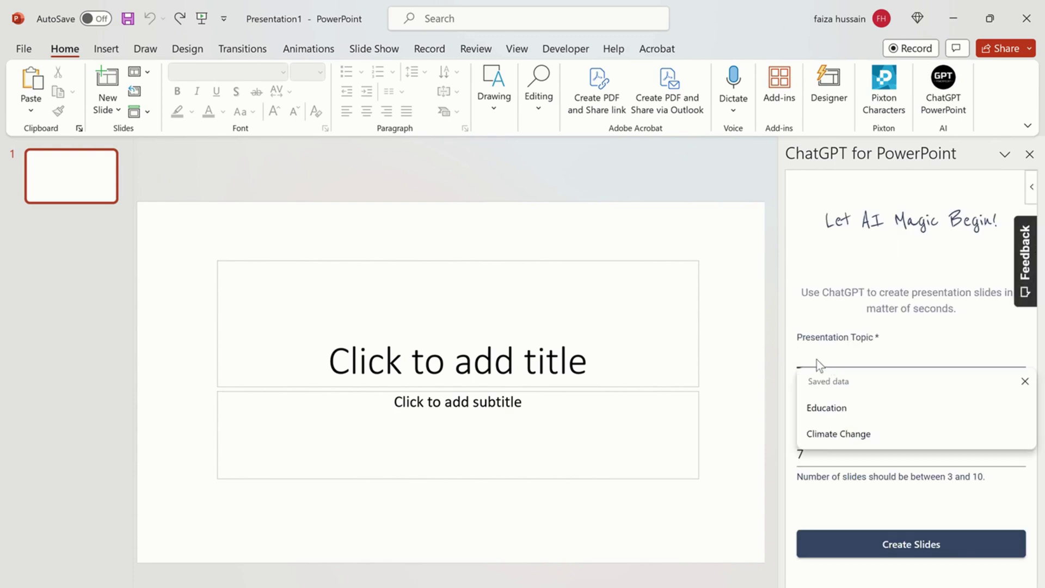
left_click(856, 443)
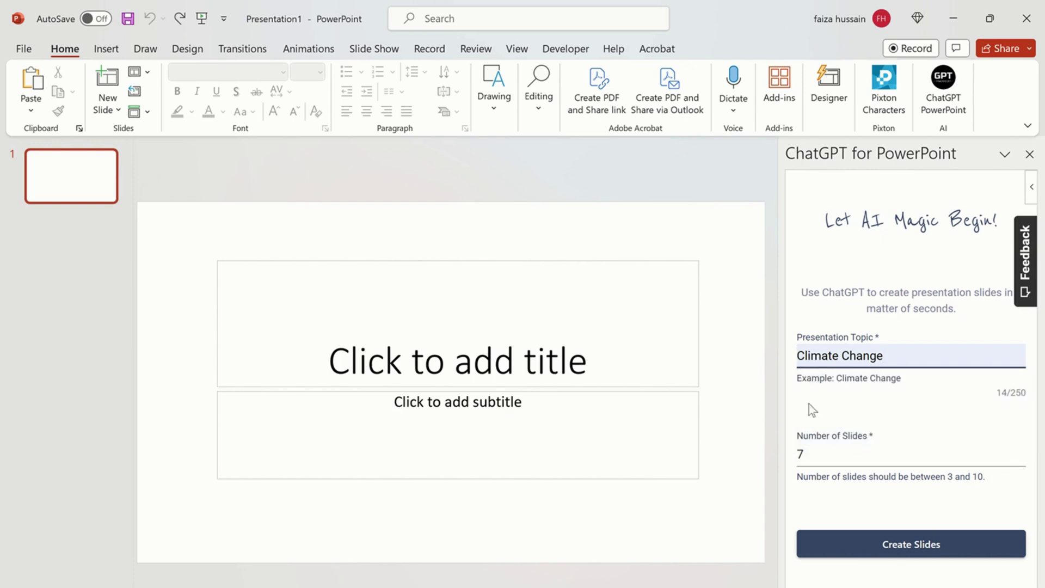
left_click(836, 459)
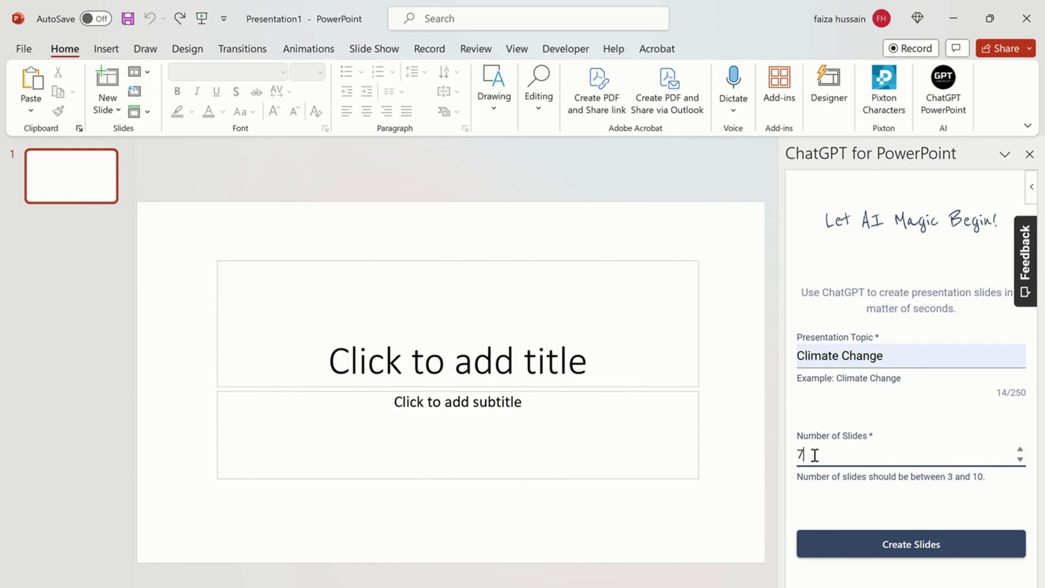
- Generate the seven Climate Change slides and view the second slide
left_click(916, 546)
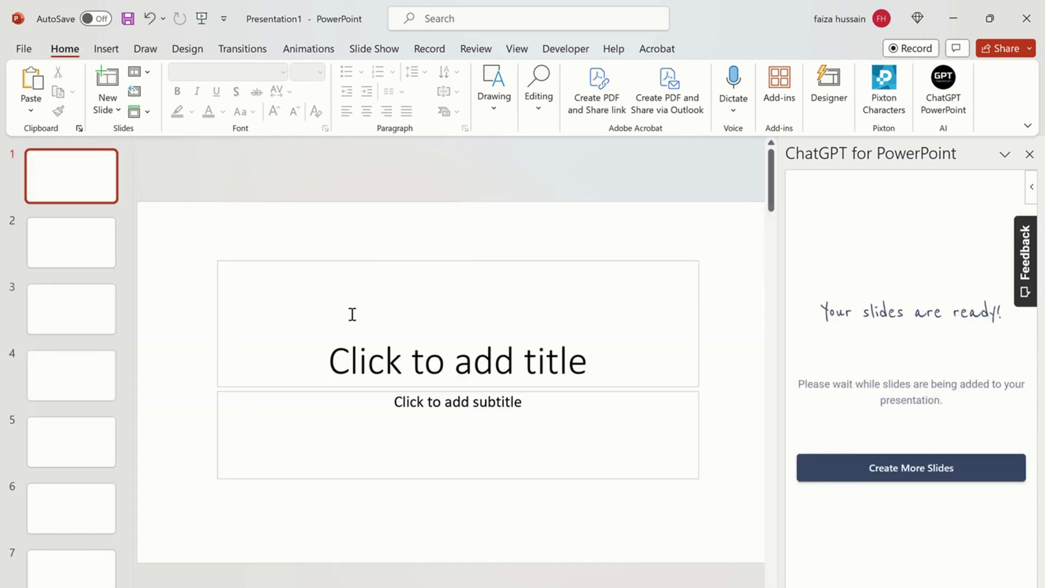
left_click(90, 246)
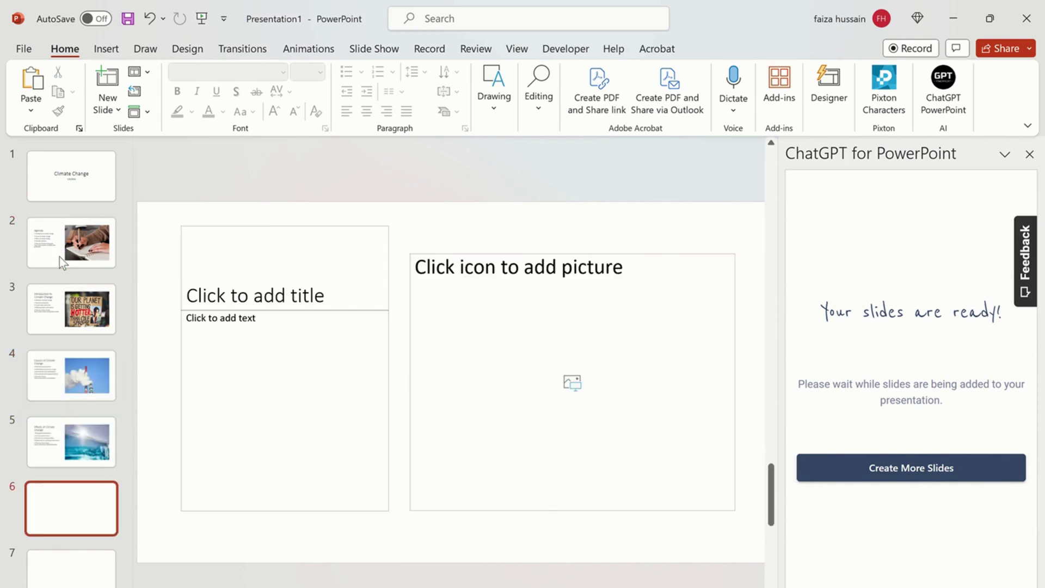
- Review generated slides 2–7, from Agenda through Call to Action
left_click(55, 252)
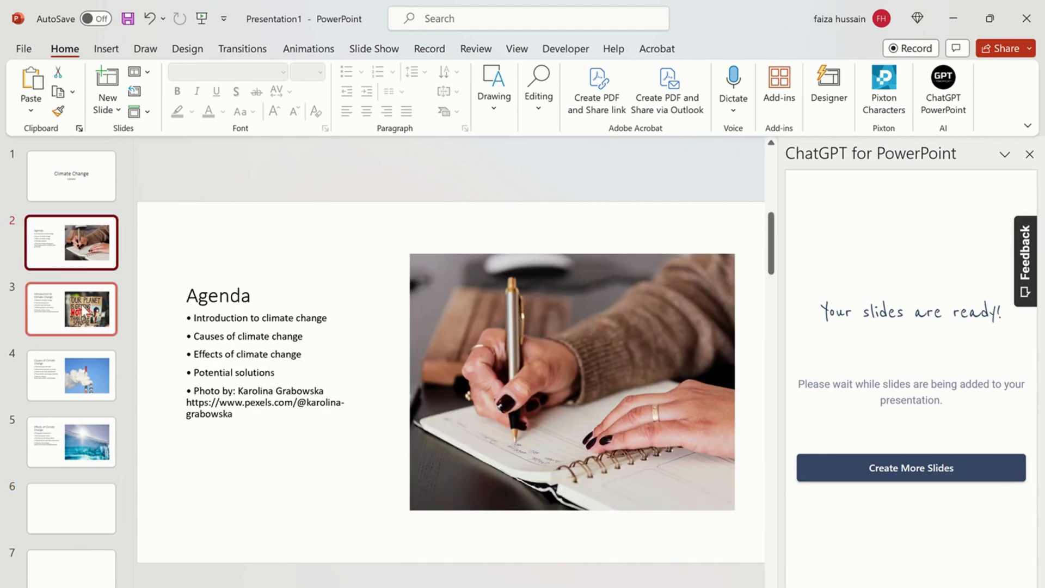
left_click(47, 306)
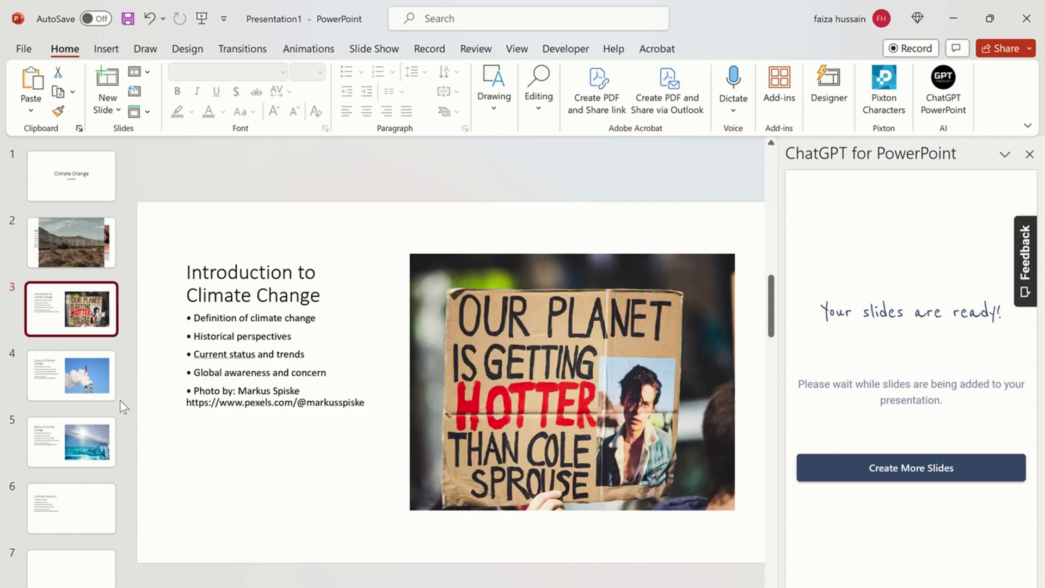
left_click(53, 387)
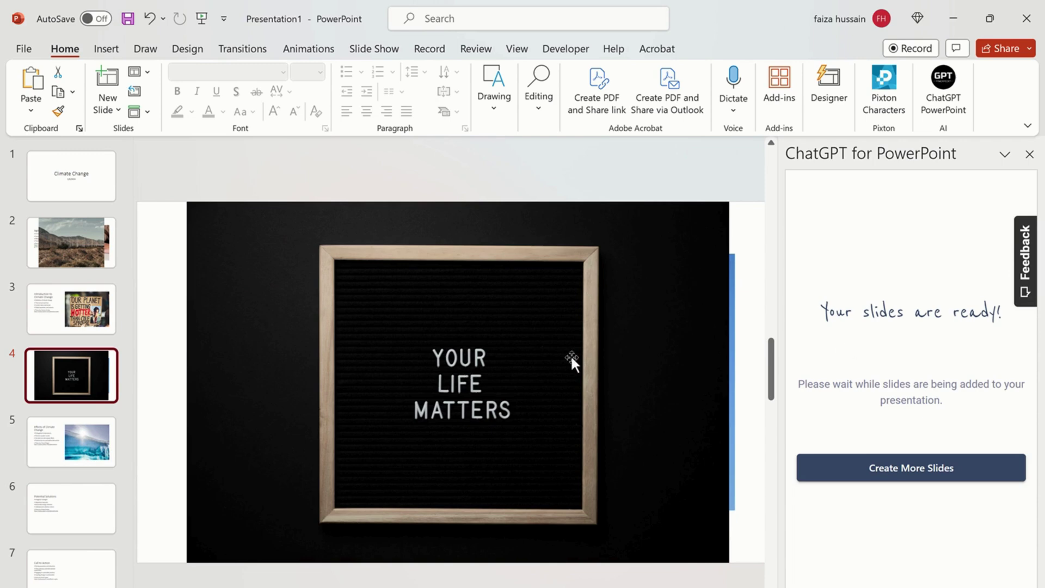
left_click(50, 444)
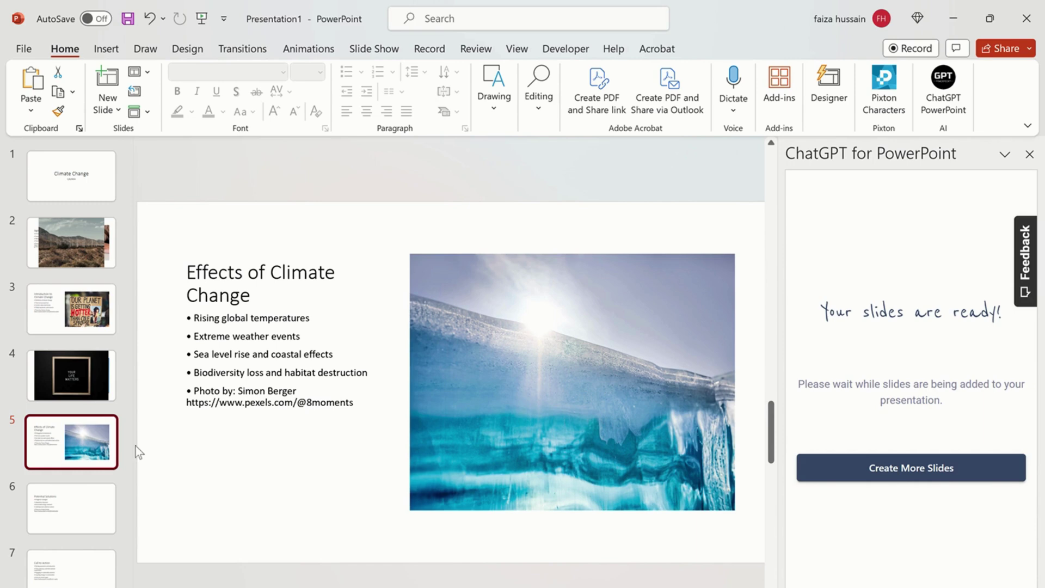
left_click(57, 501)
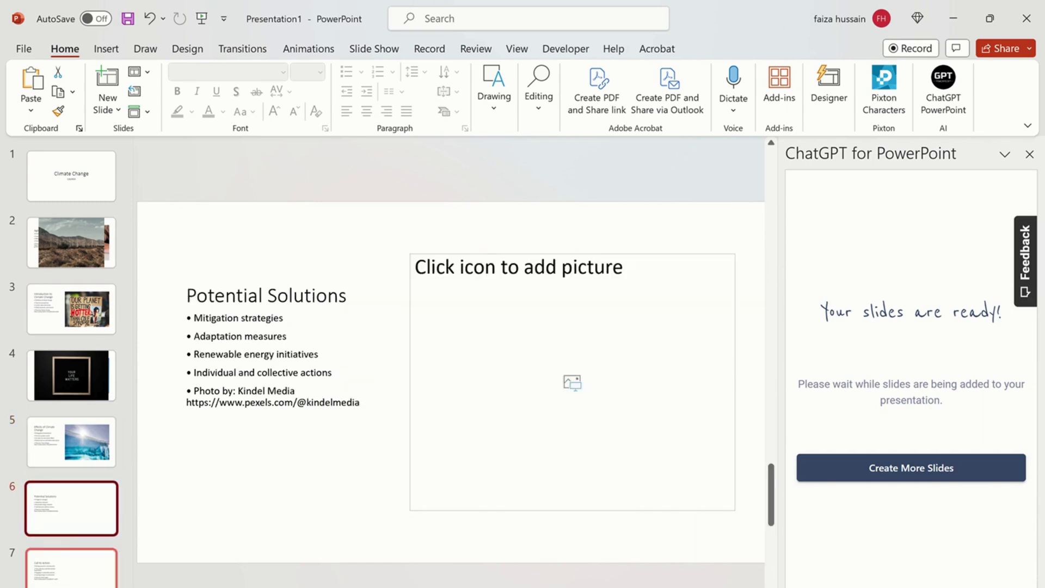
left_click(64, 567)
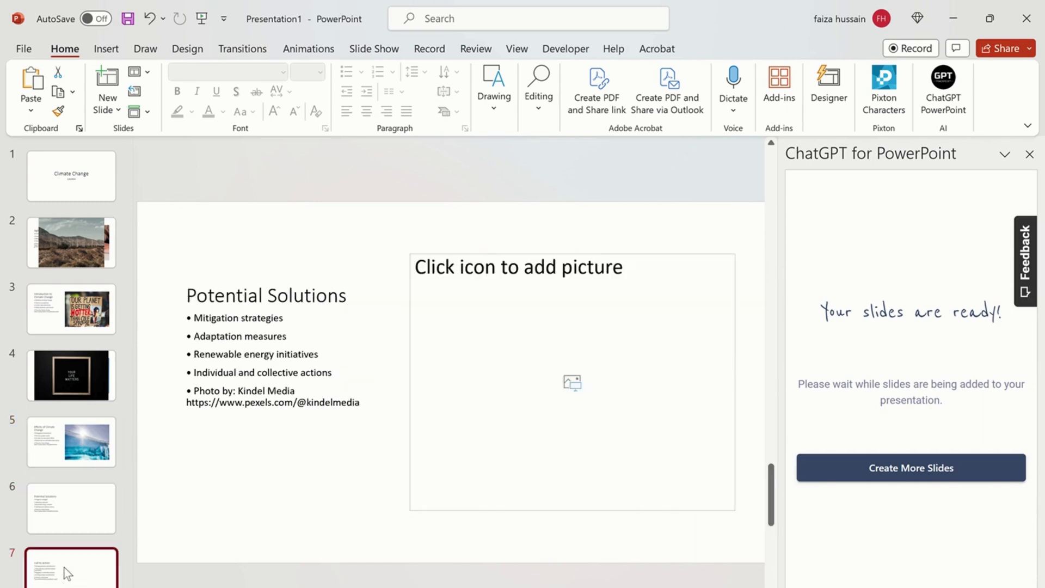
left_click(71, 505)
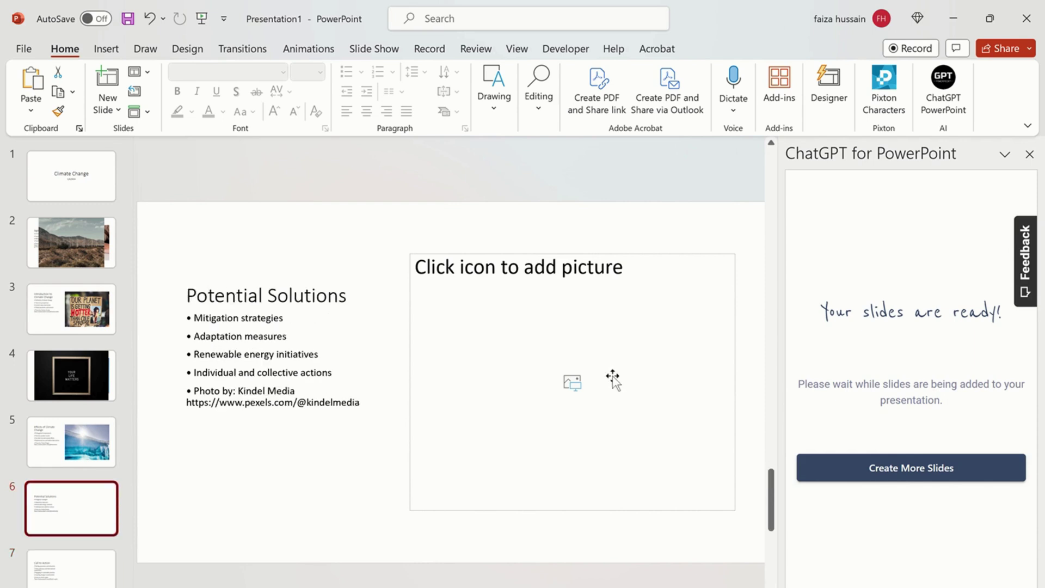
- Close the ChatGPT pane and go to slide 2, which holds the windmill picture
left_click(1029, 156)
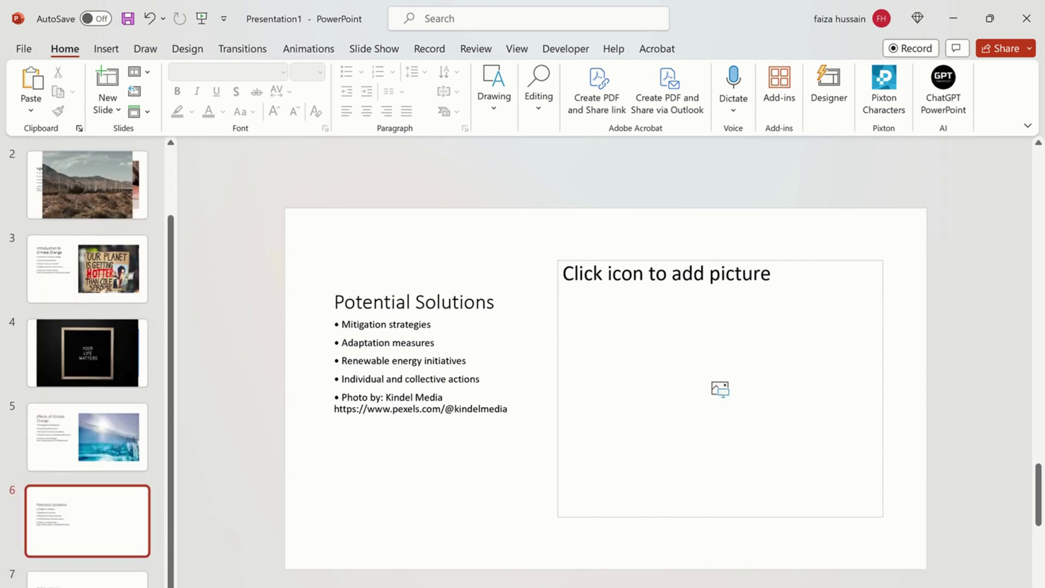
left_click(732, 407)
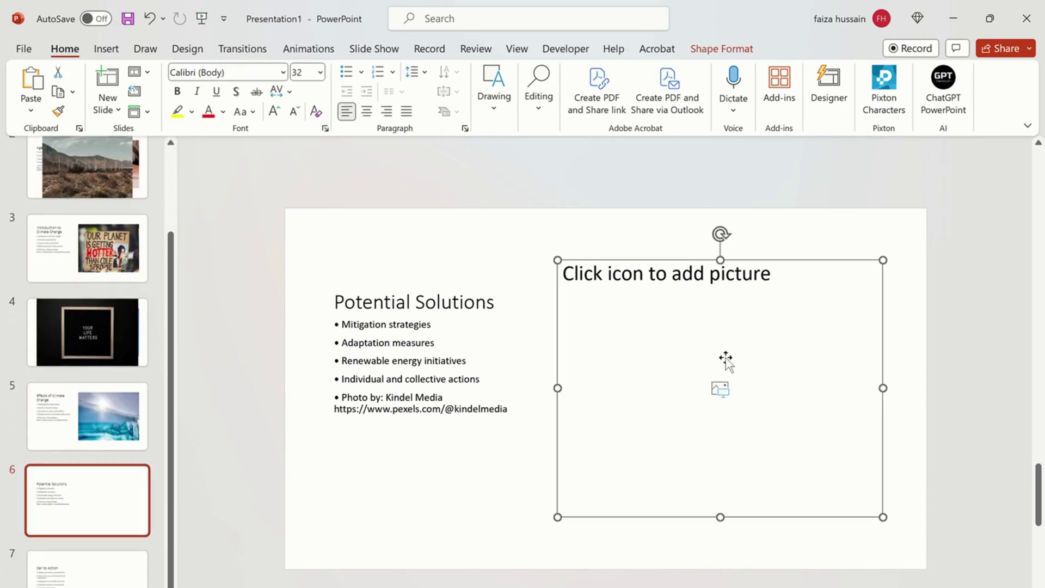
left_click(106, 49)
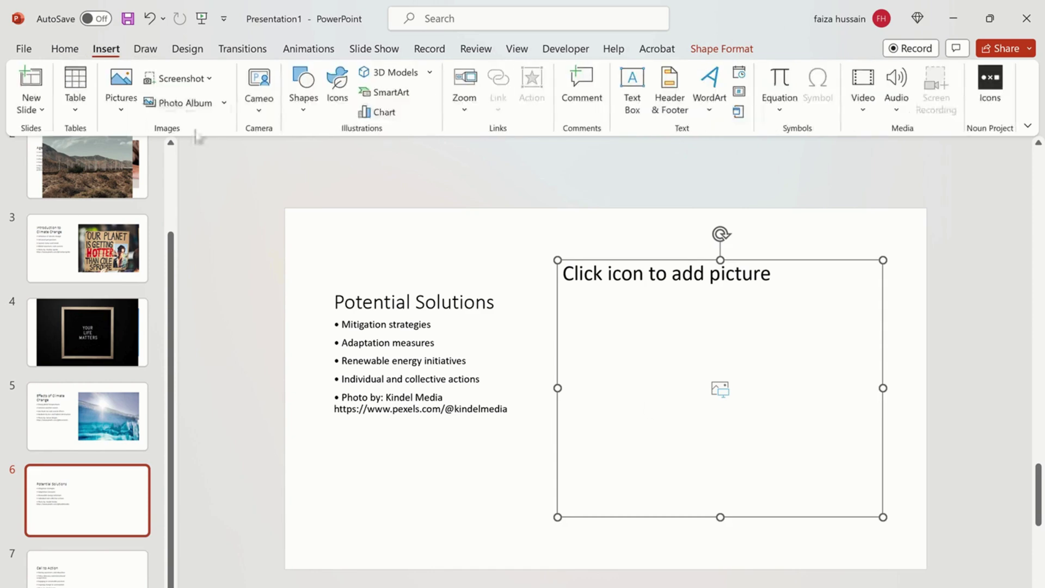
left_click(578, 226)
scroll(169, 174, "up", 1)
scroll(176, 178, "up", 2)
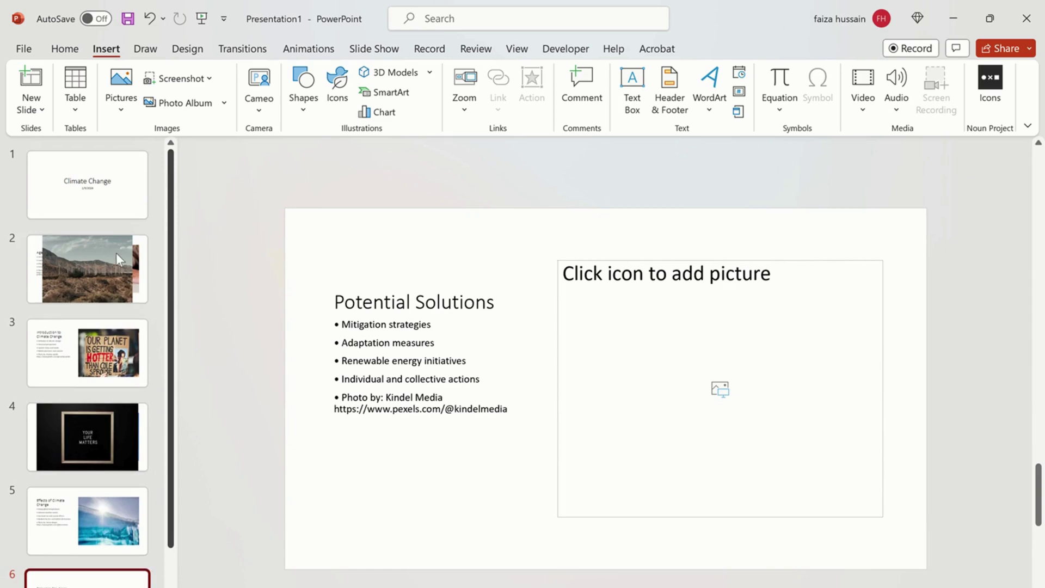
left_click(109, 263)
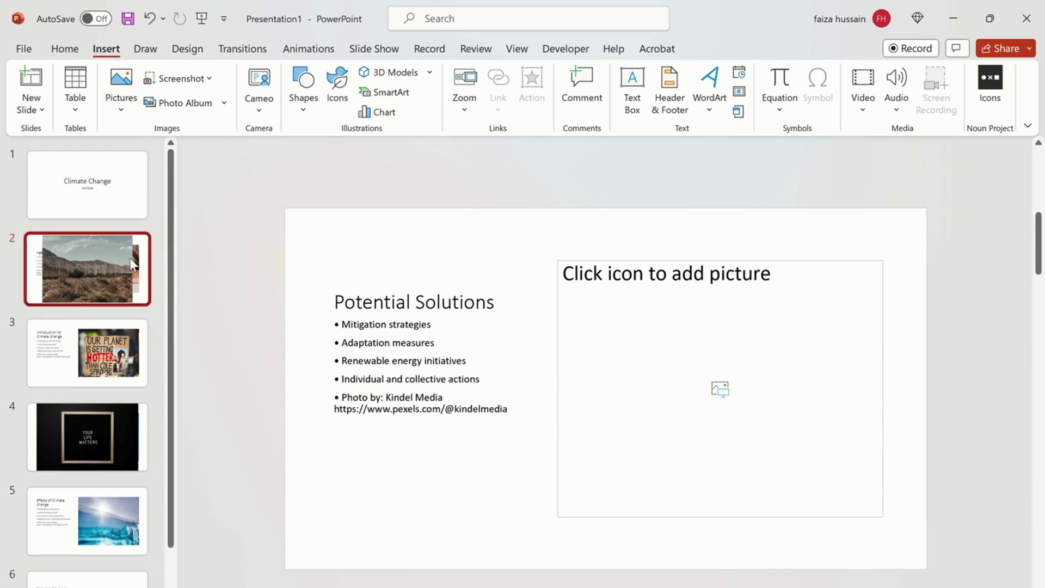
left_click(107, 265)
- Resize the wind-turbine photo and remove it from slide 2
left_click(585, 431)
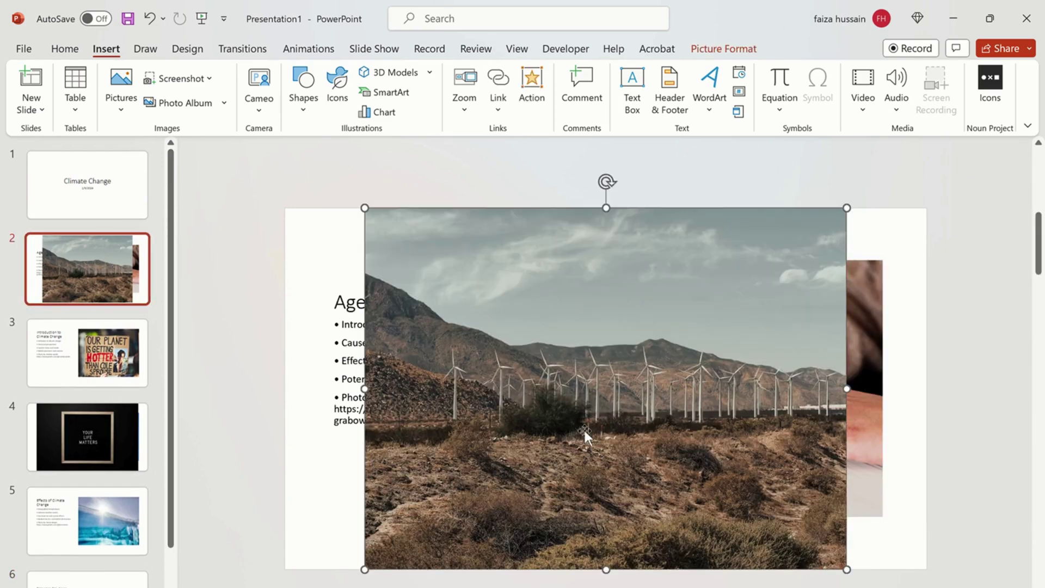
left_click_drag(364, 205, 505, 275)
left_click(345, 219)
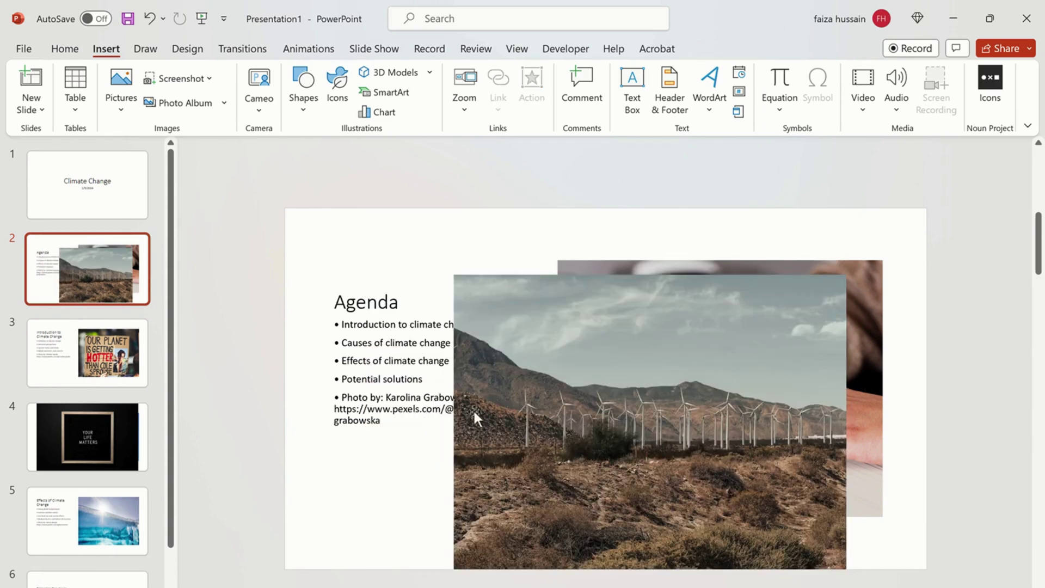
left_click(641, 445)
right_click(641, 447)
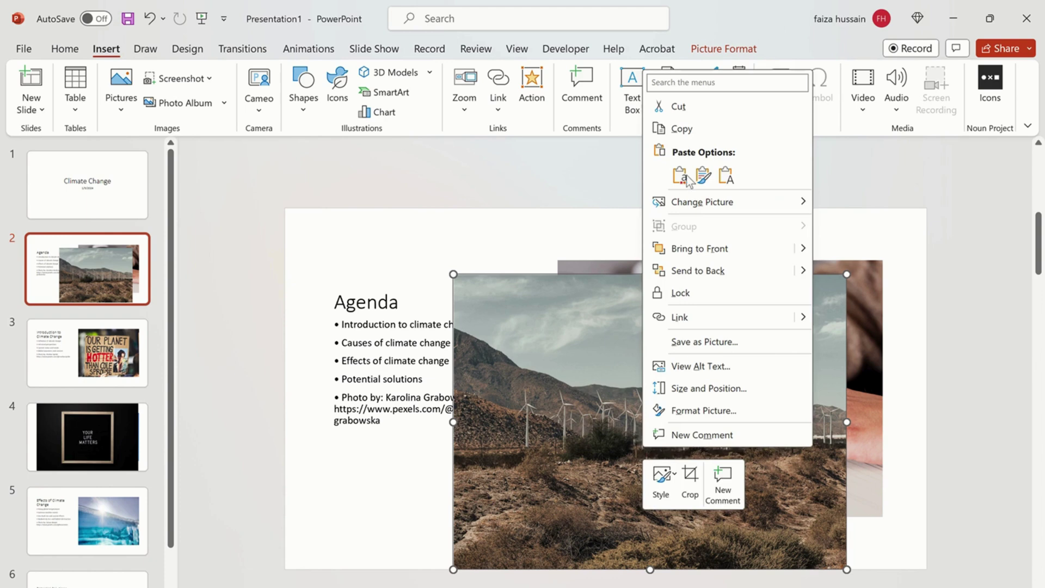
key("Escape")
key("Delete")
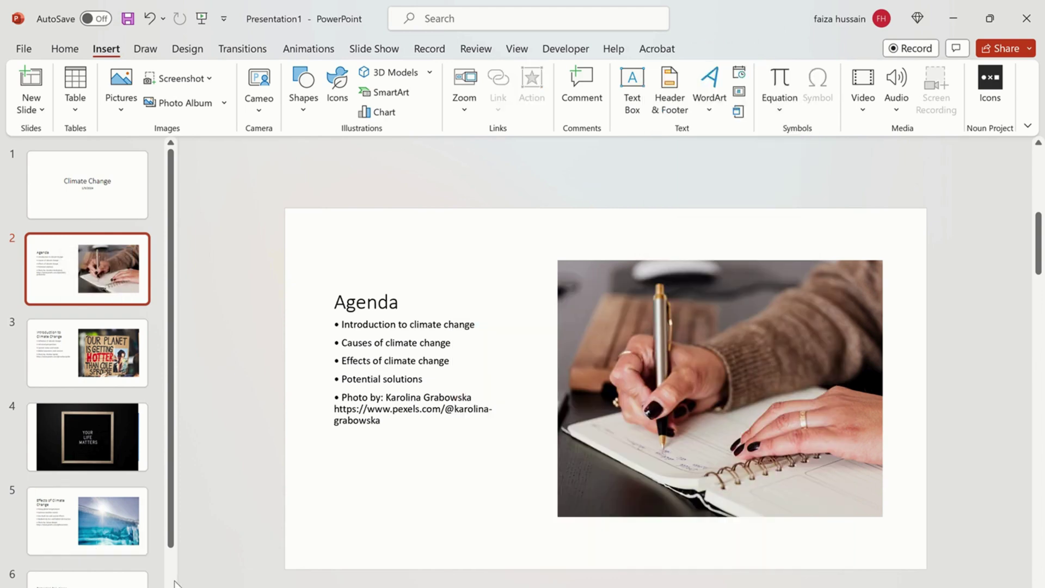
- Paste the wind-turbine photo into slide 6's Potential Solutions picture placeholder
scroll(87, 381, "down", 2)
left_click(38, 508)
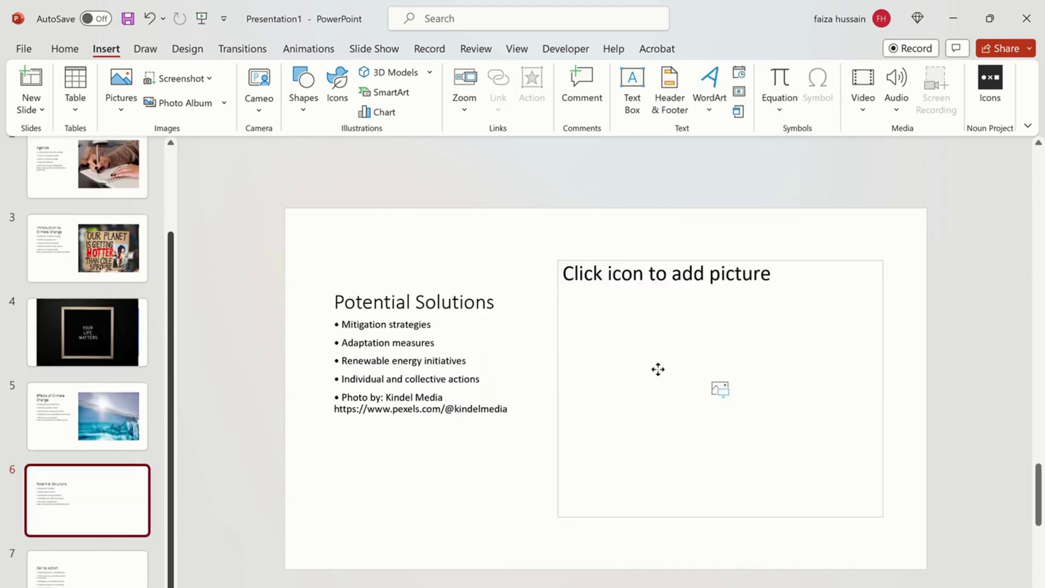
left_click(657, 368)
right_click(658, 369)
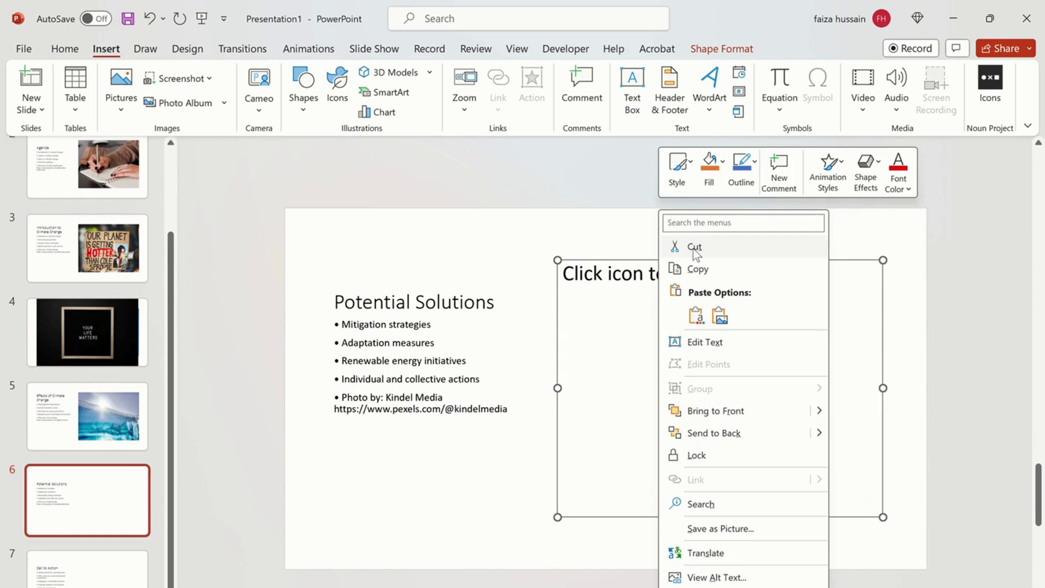
left_click(695, 318)
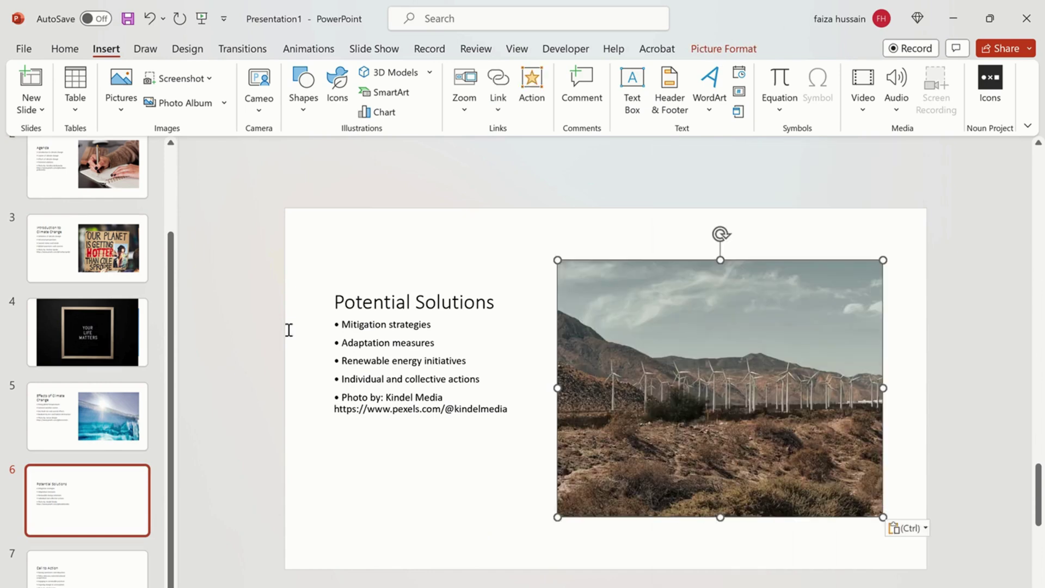
- Move the YOUR LIFE MATTERS photo from slide 4 into slide 7's placeholder
left_click(87, 318)
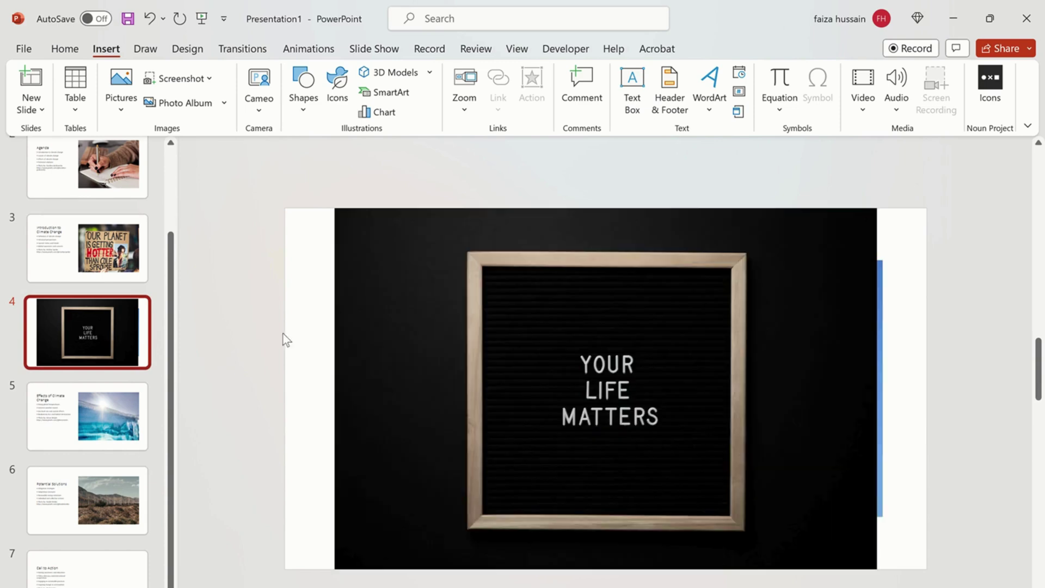
left_click(530, 410)
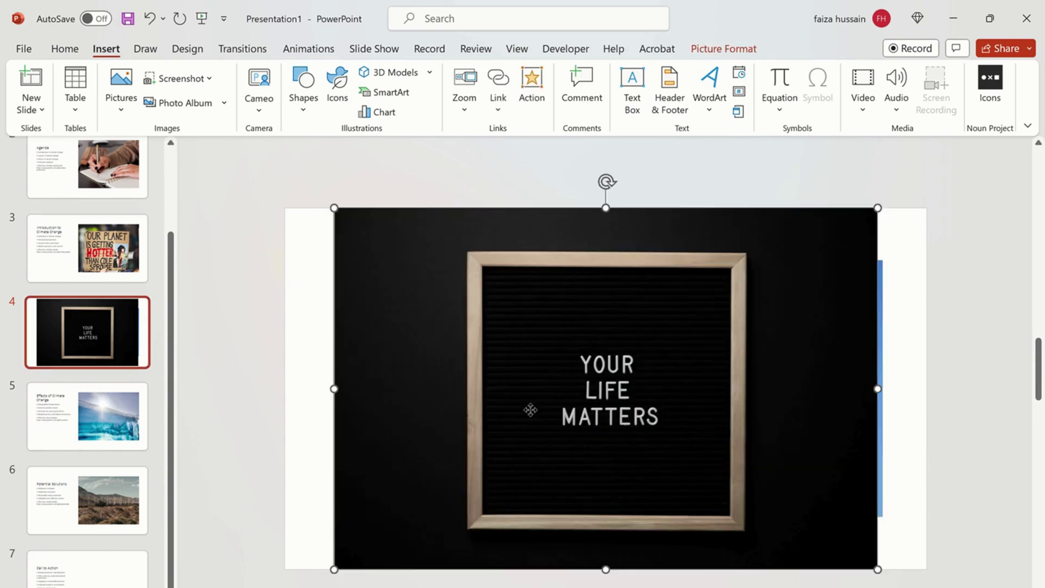
right_click(530, 410)
left_click(576, 70)
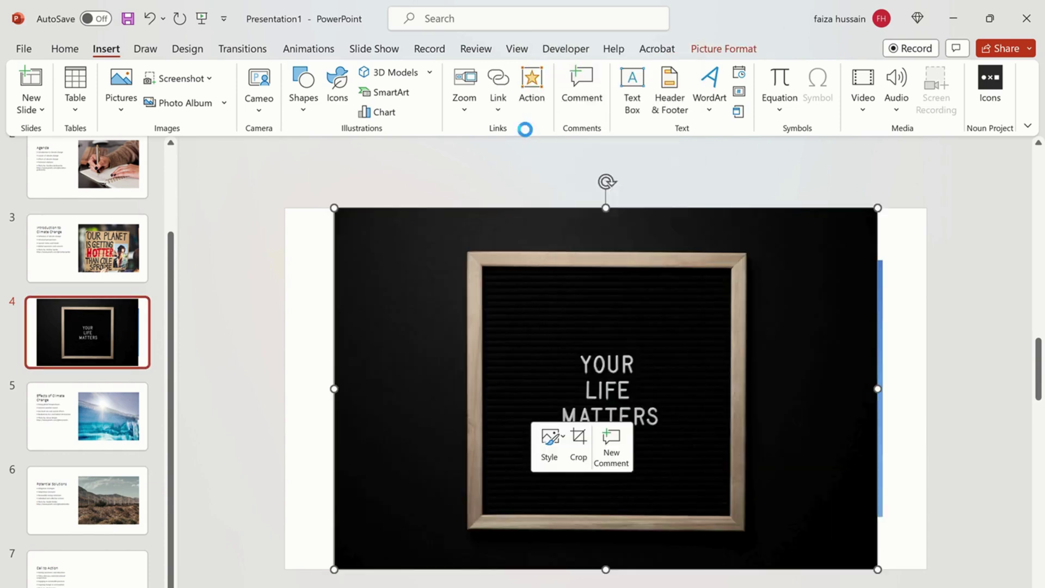
left_click(95, 579)
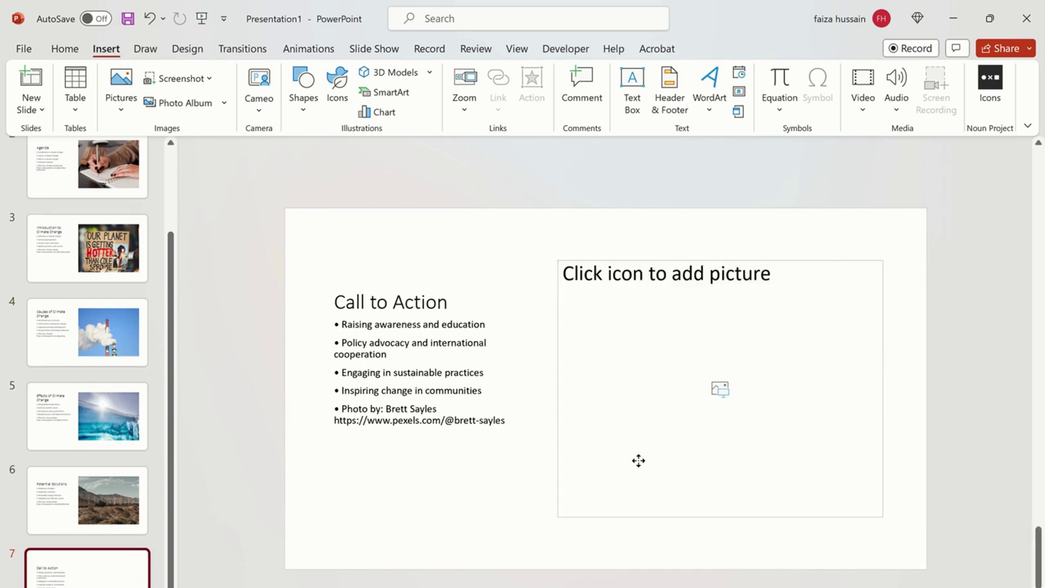
right_click(638, 464)
left_click(677, 117)
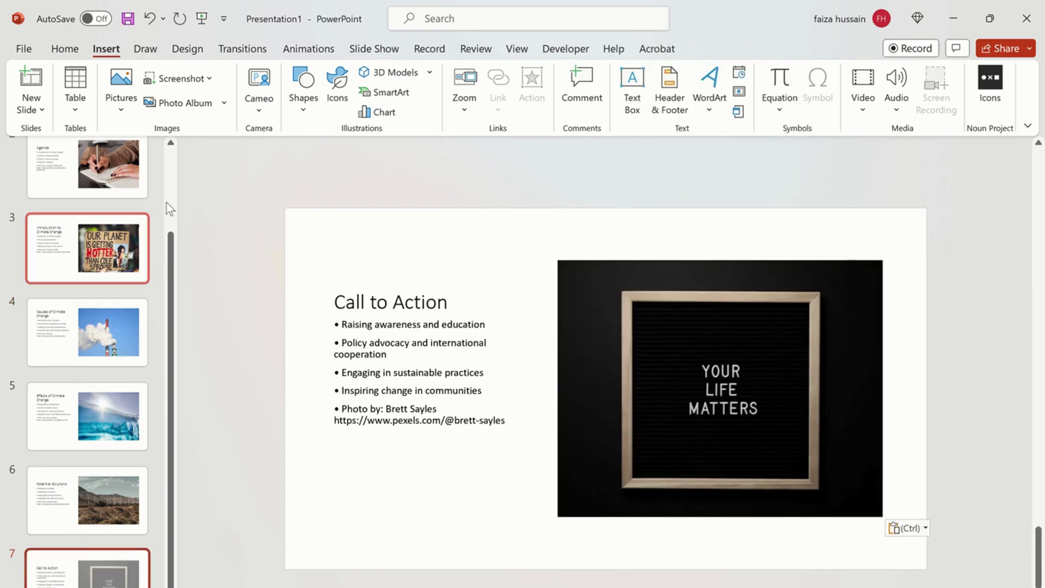
- Review the first slides, return to the title slide and show Design theme options
left_click(80, 357)
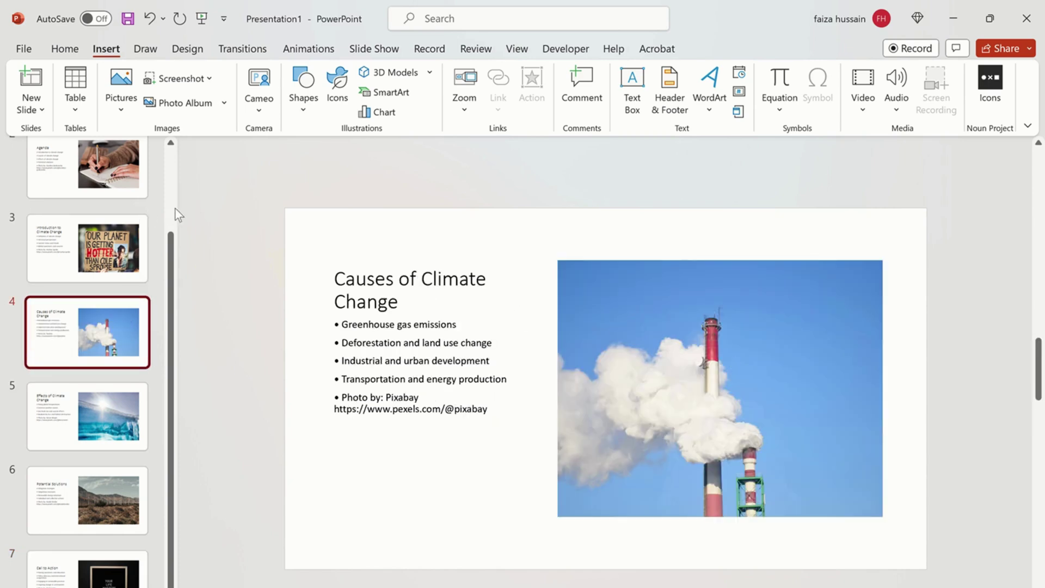
scroll(164, 217, "up", 2)
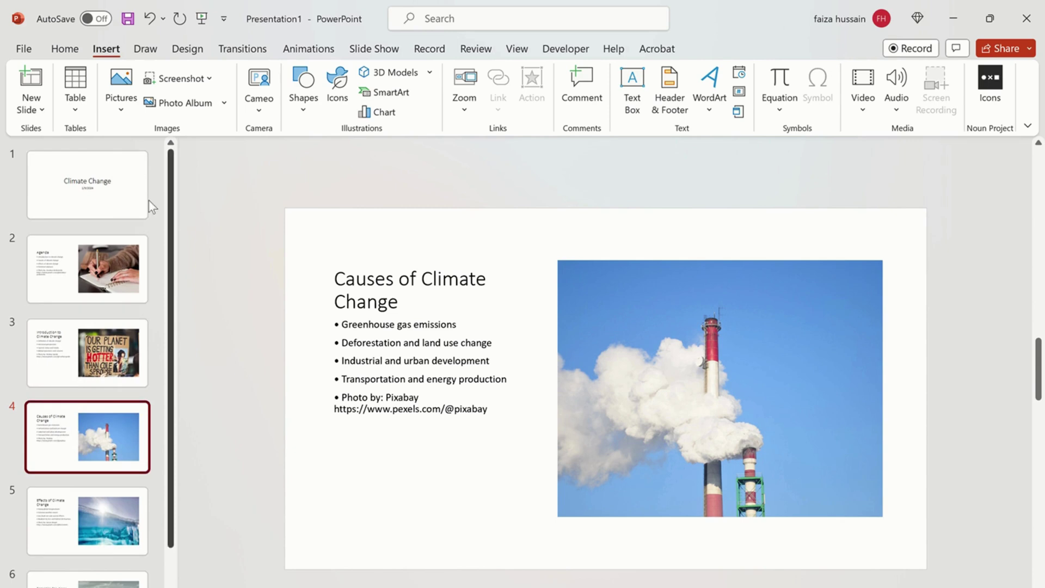
left_click(125, 199)
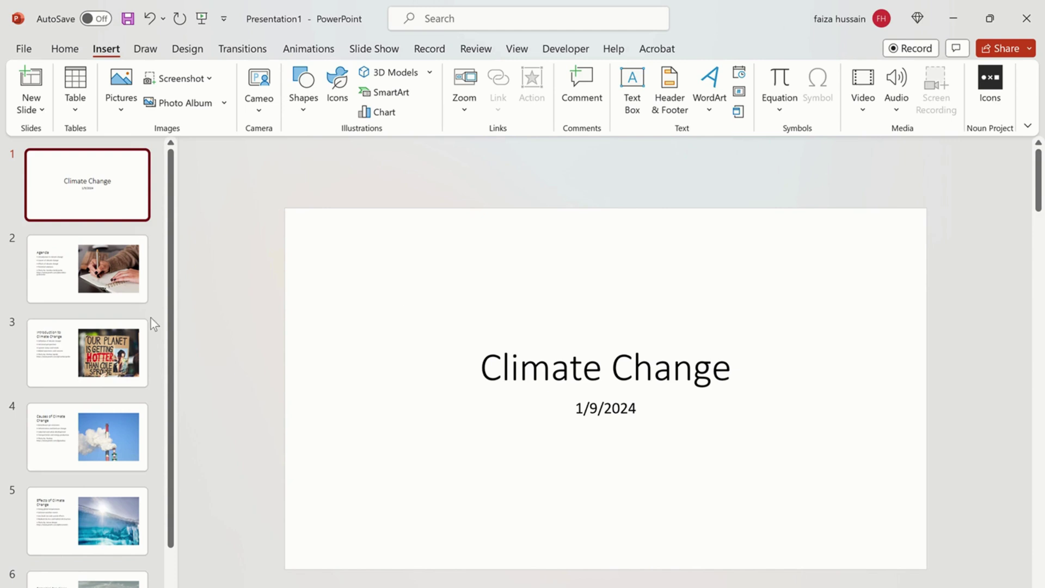
left_click(115, 264)
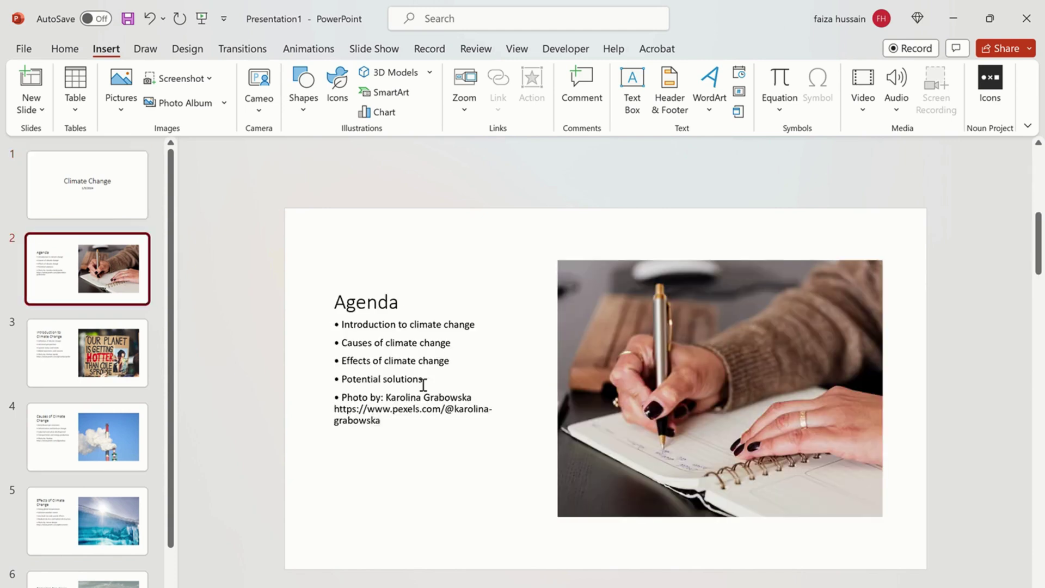
left_click(424, 385)
left_click(87, 359)
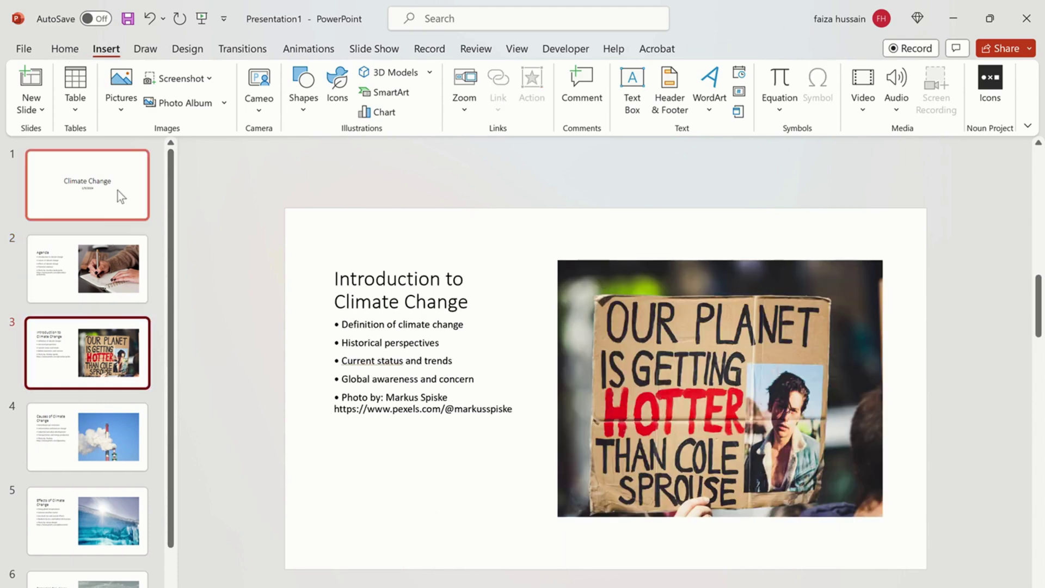
left_click(118, 190)
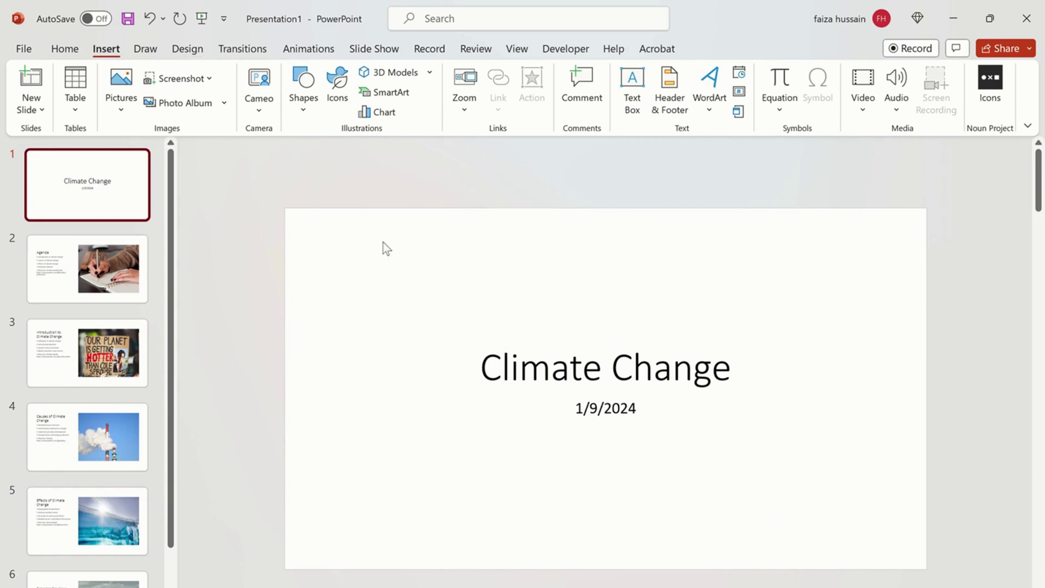
left_click(187, 53)
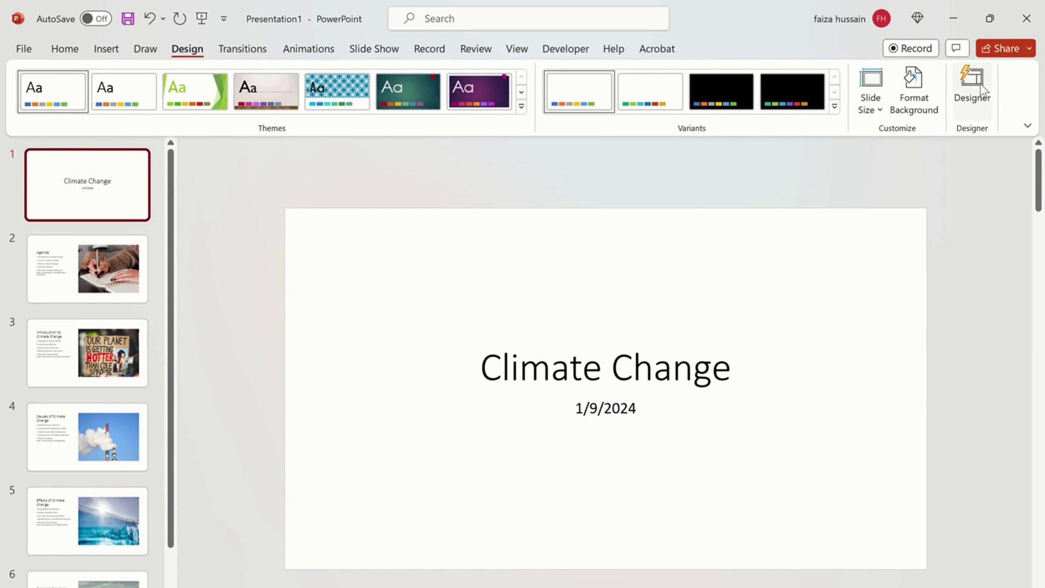
- Apply Designer's dark power-plant photo design to the Climate Change title slide
left_click(972, 101)
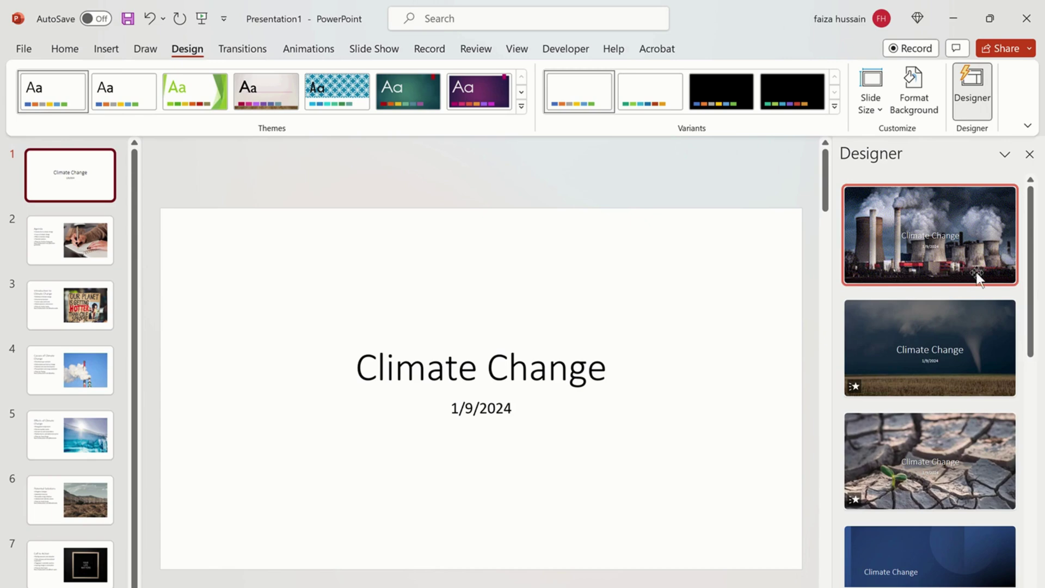
left_click(914, 260)
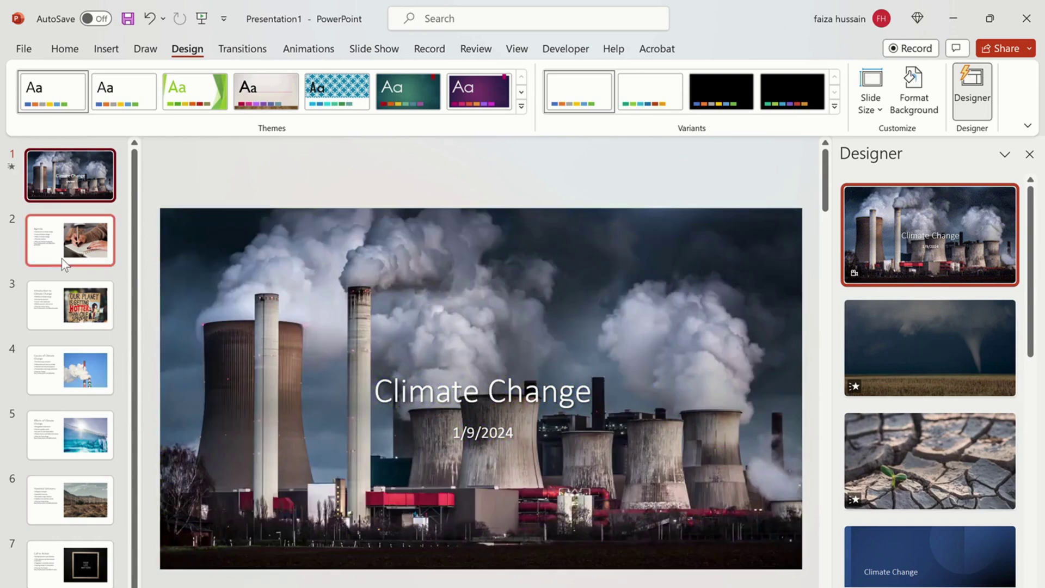
left_click(61, 259)
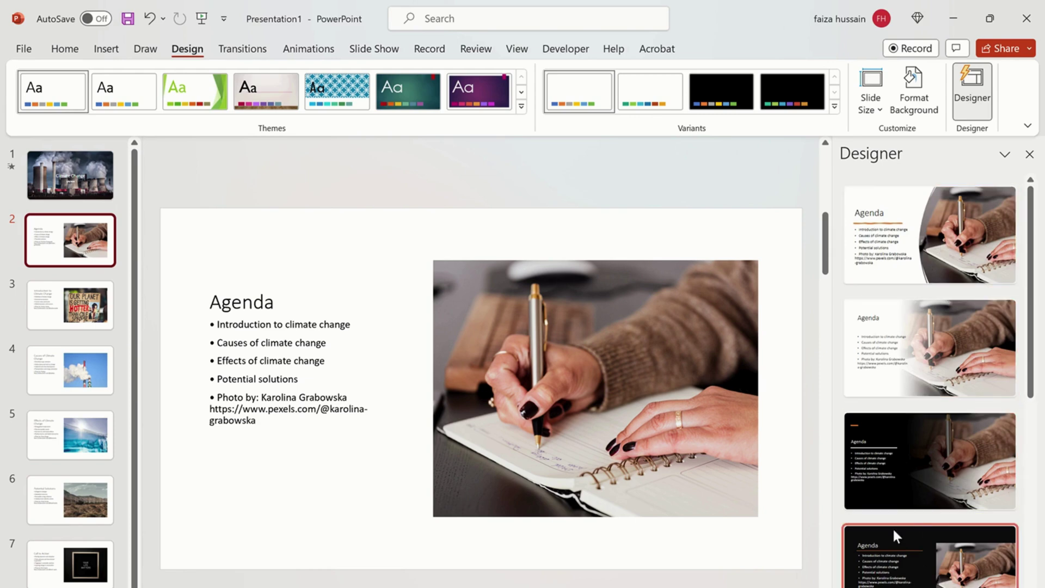
- Apply dark photo Designer ideas to the Agenda, Introduction and Causes slides
left_click(909, 482)
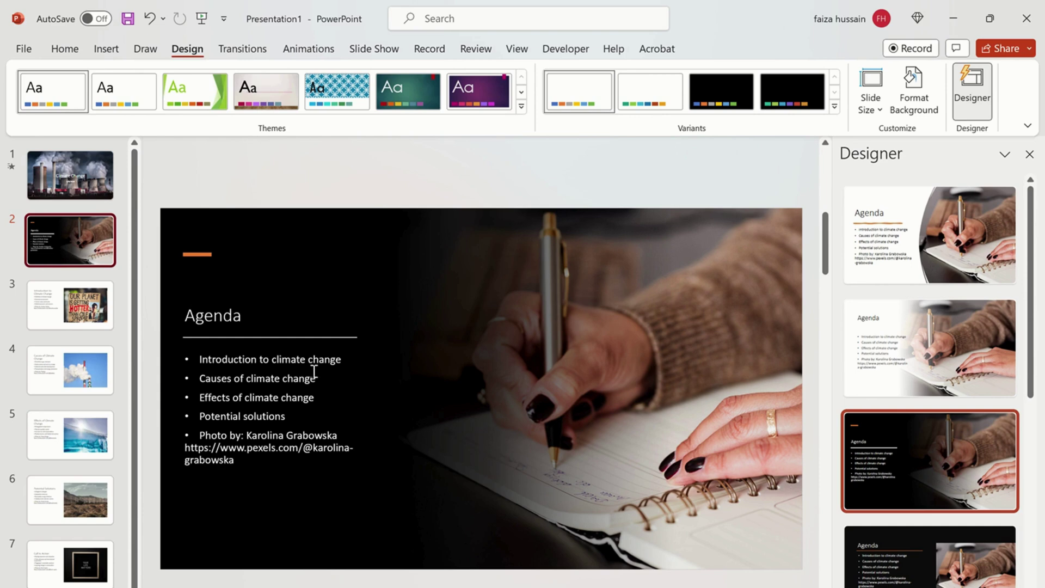
left_click(54, 318)
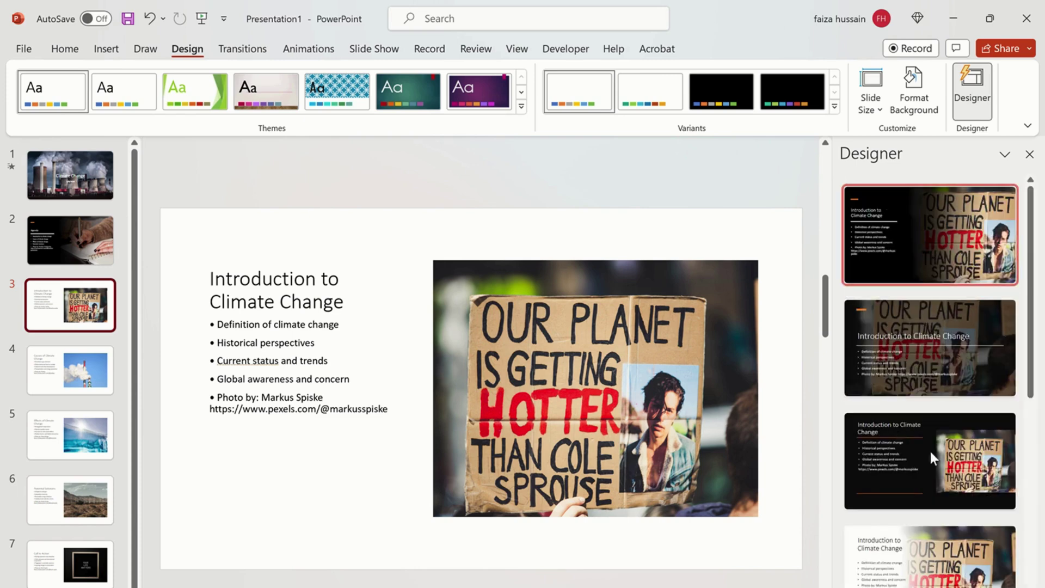
left_click(902, 452)
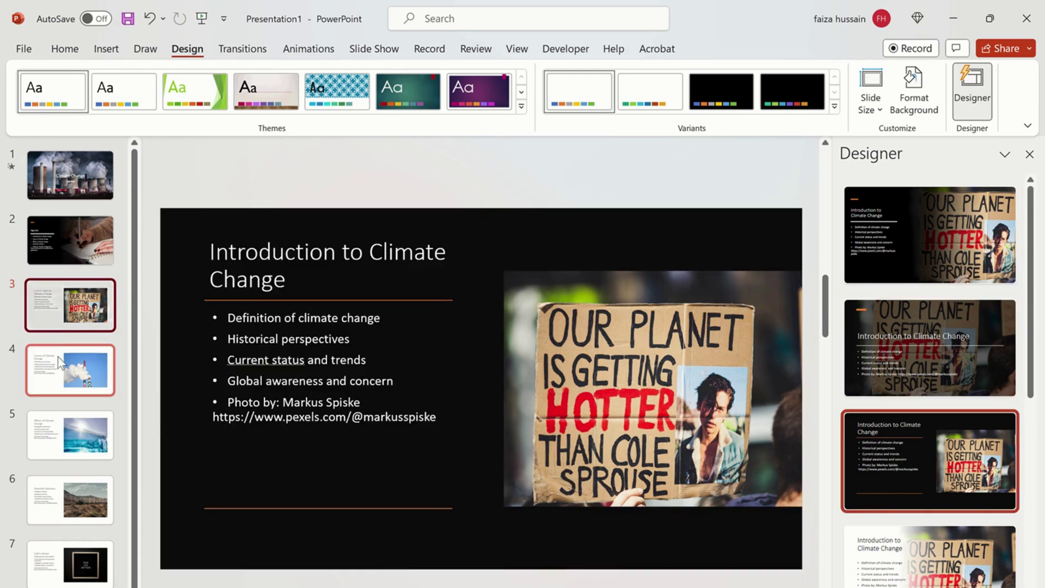
left_click(68, 366)
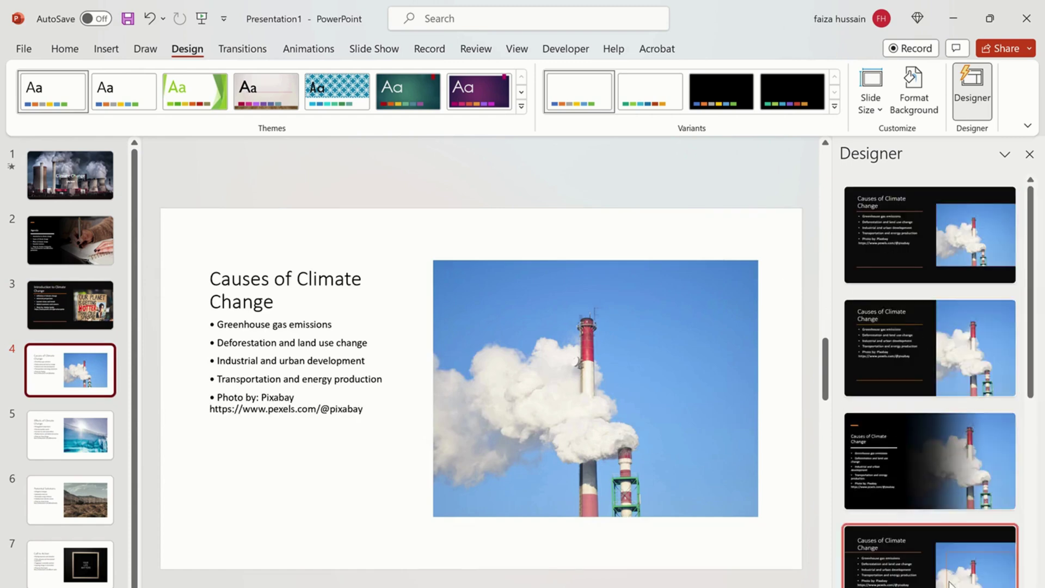
left_click(1031, 493)
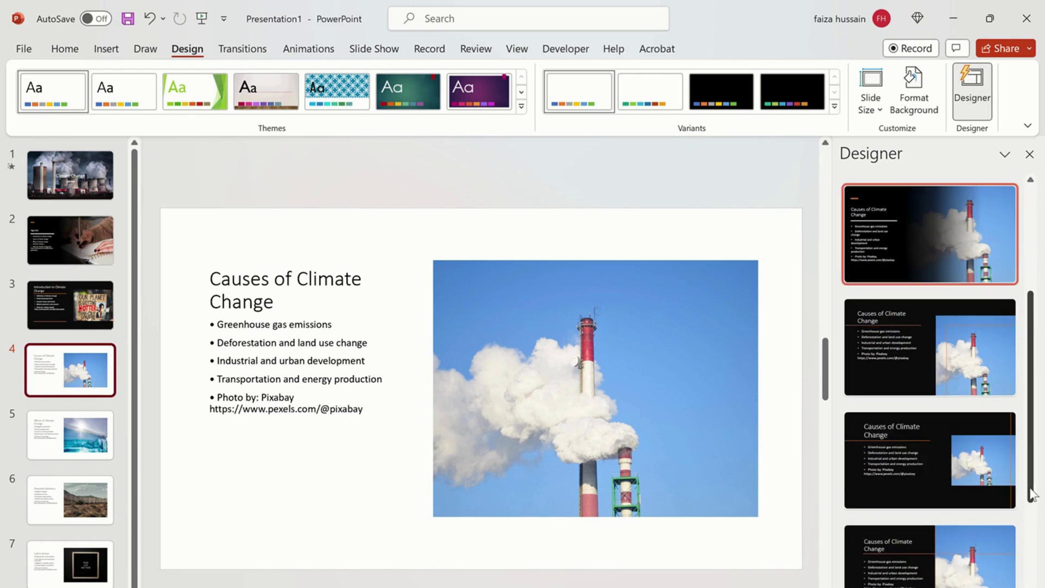
left_click(1032, 527)
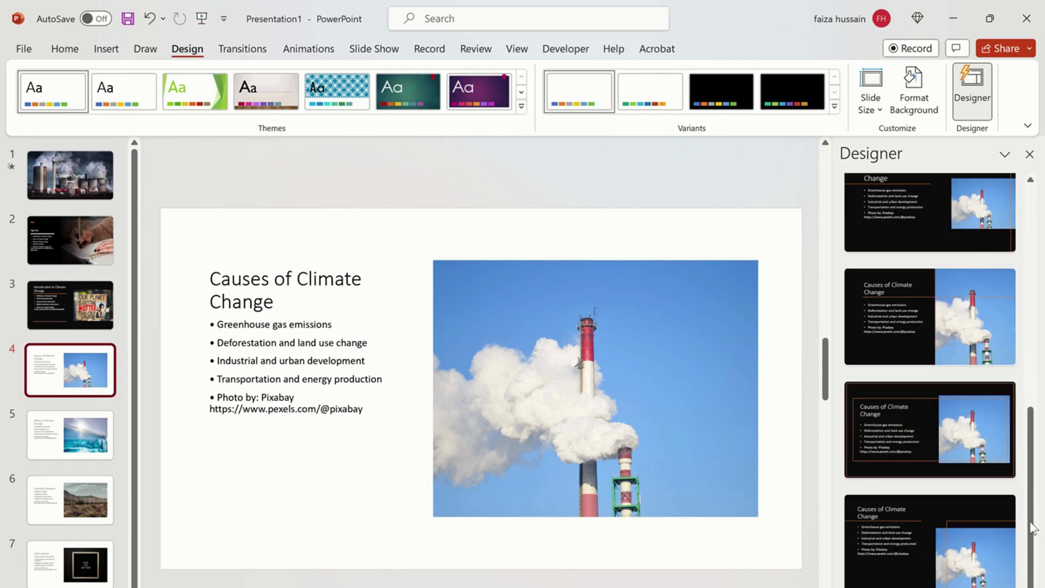
left_click(1029, 327)
left_click(922, 446)
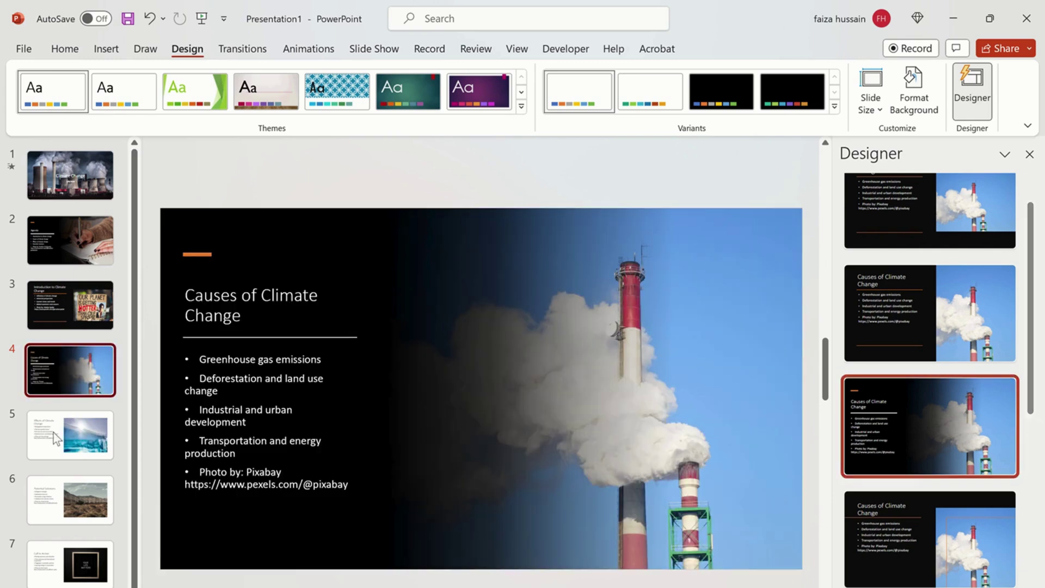
left_click(54, 433)
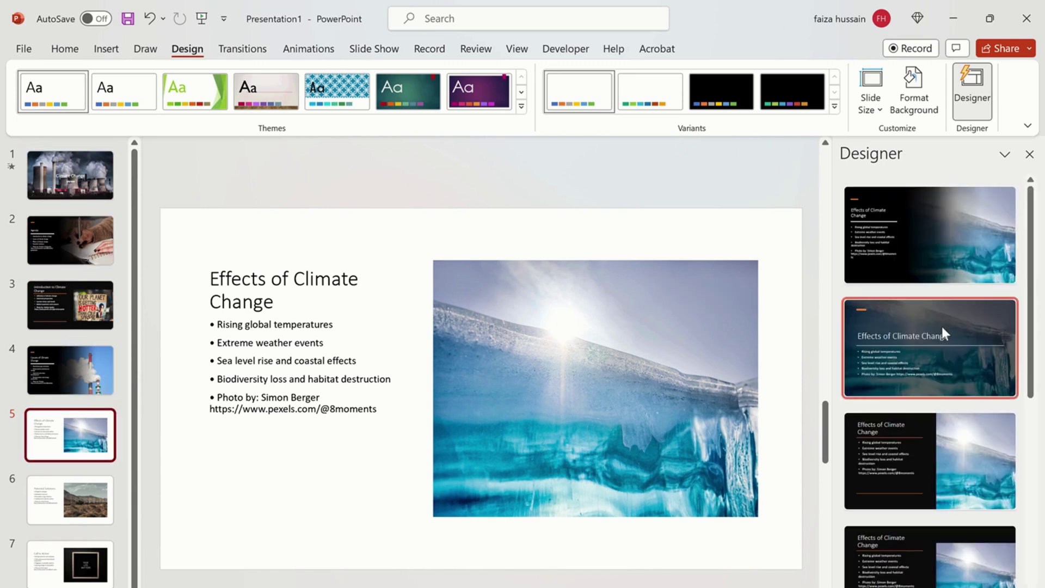
- Give Effects a dark ice design and Call to Action a photo-left, text-right layout
left_click(934, 353)
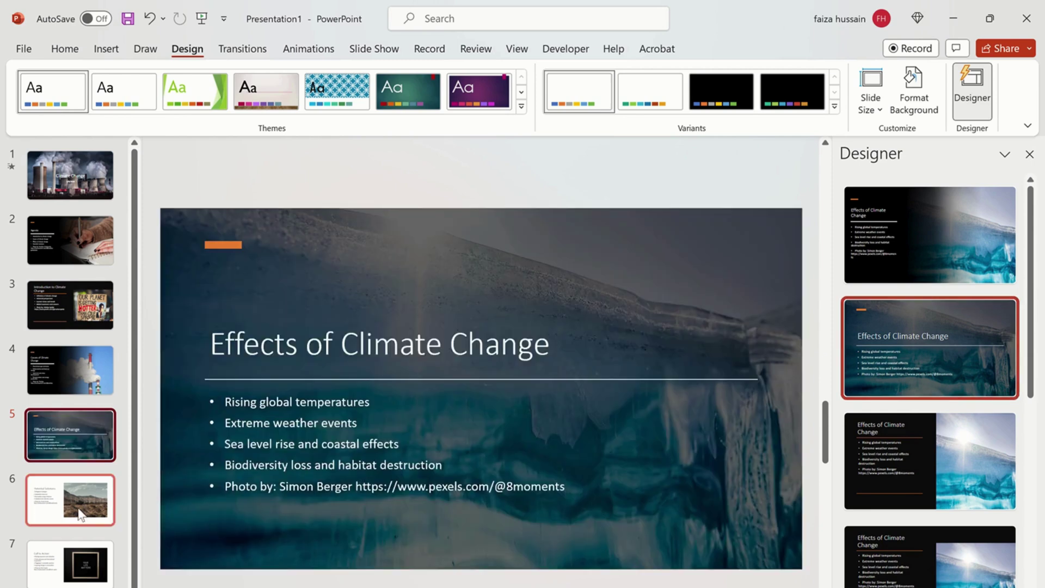
left_click(80, 515)
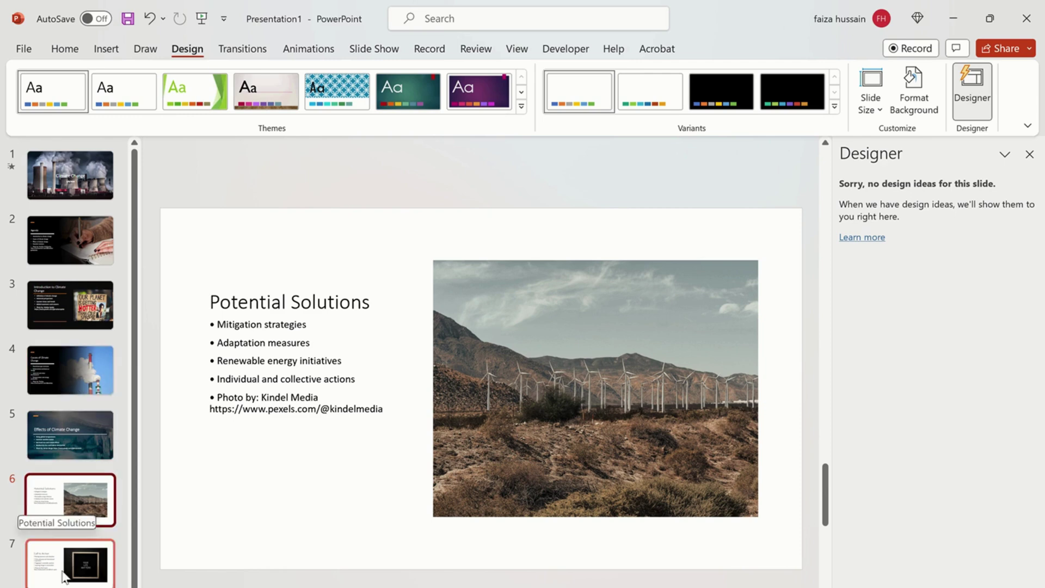
left_click(84, 561)
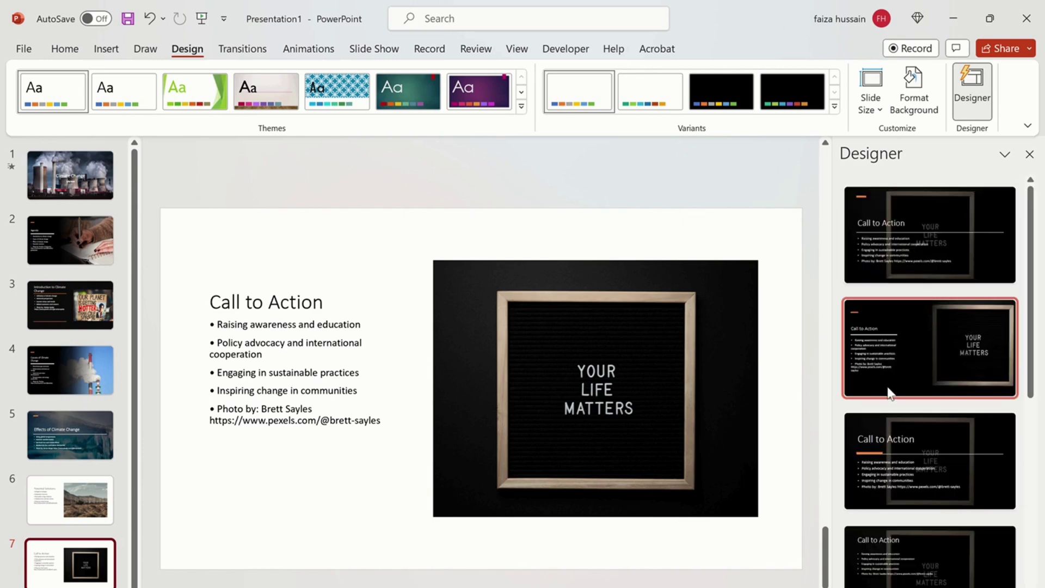
left_click(902, 353)
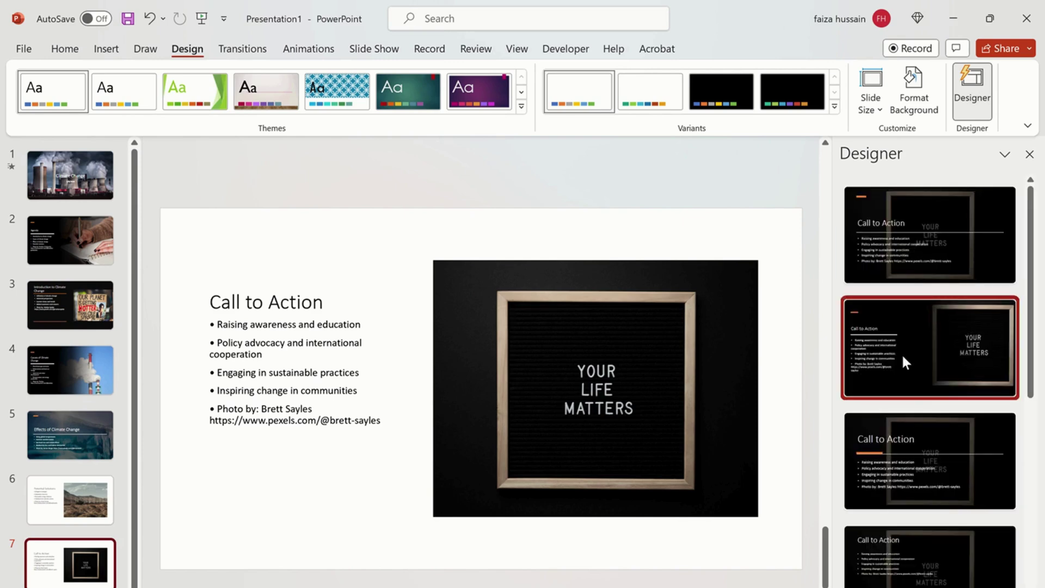
scroll(1033, 507, "down", 10)
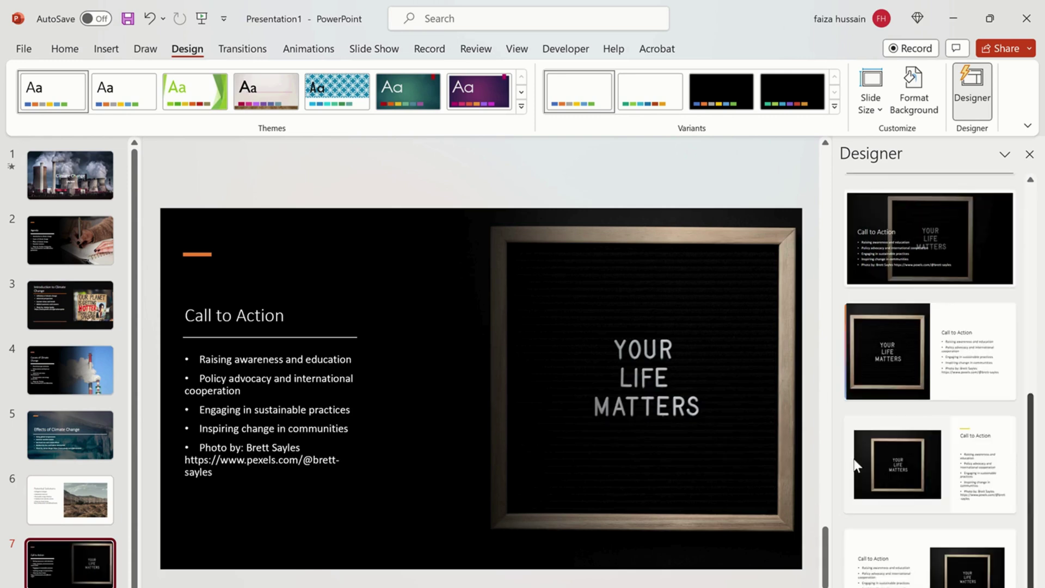
left_click(908, 368)
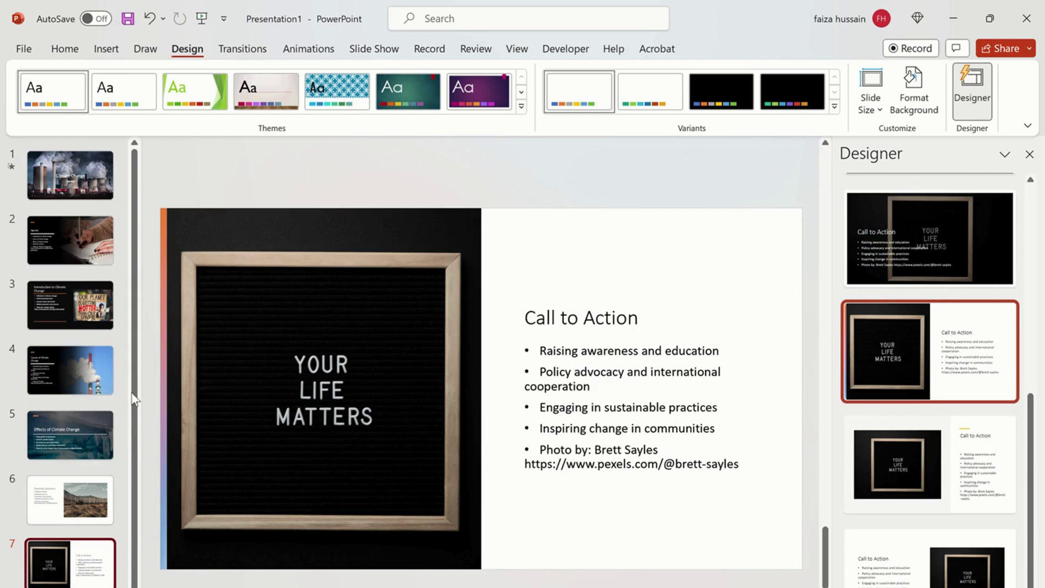
left_click(70, 496)
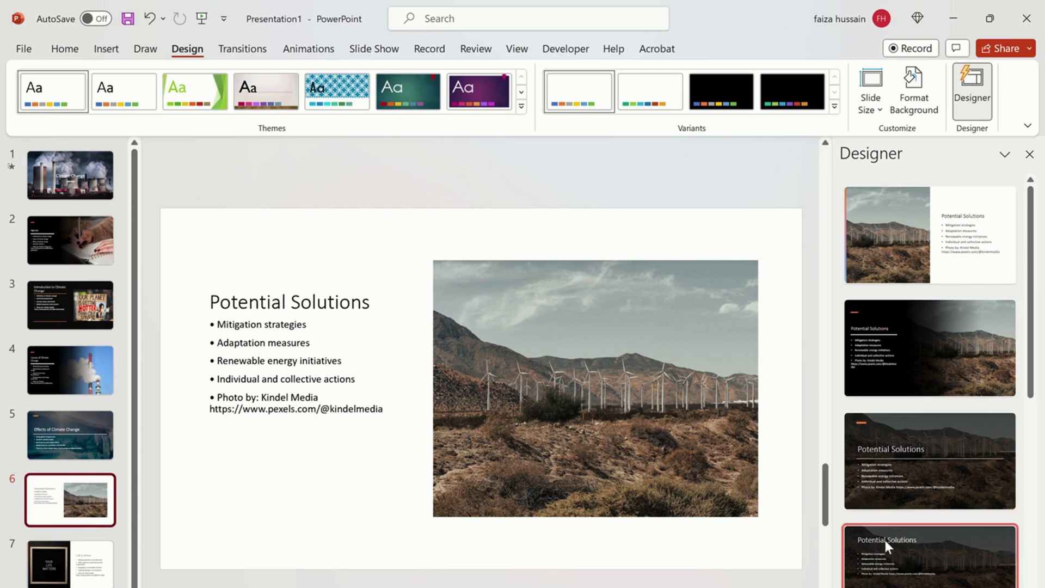
- Give Potential Solutions a dark gradient wind-farm design and Call to Action a dark photo-left layout
scroll(1038, 543, "down", 5)
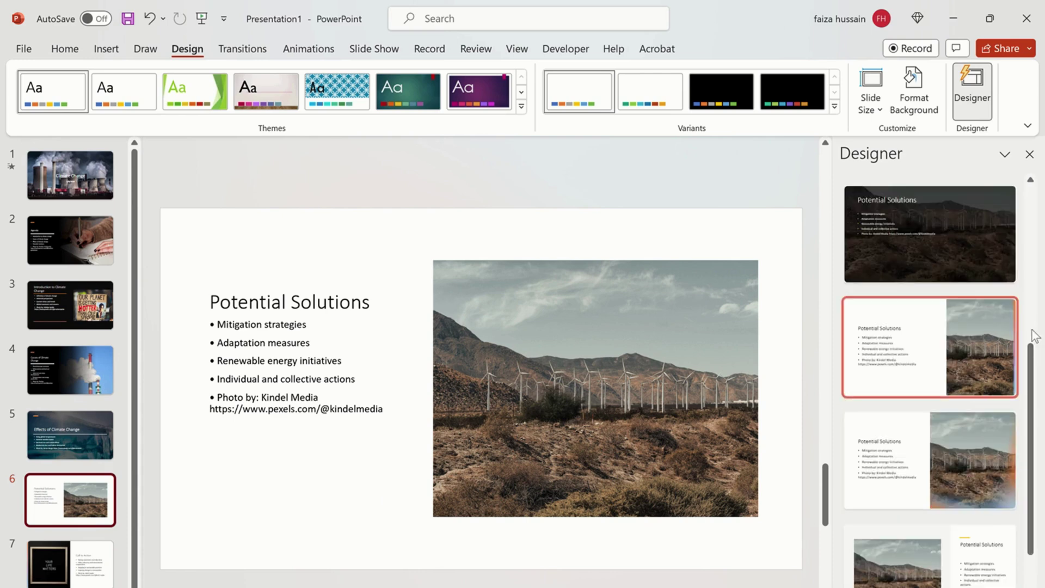
left_click(909, 536)
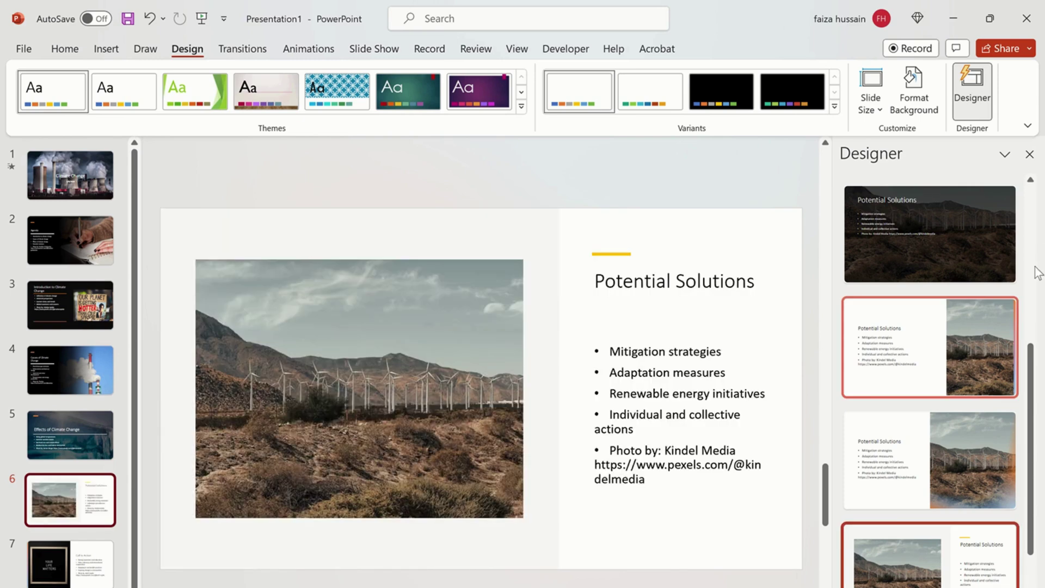
left_click(1035, 272)
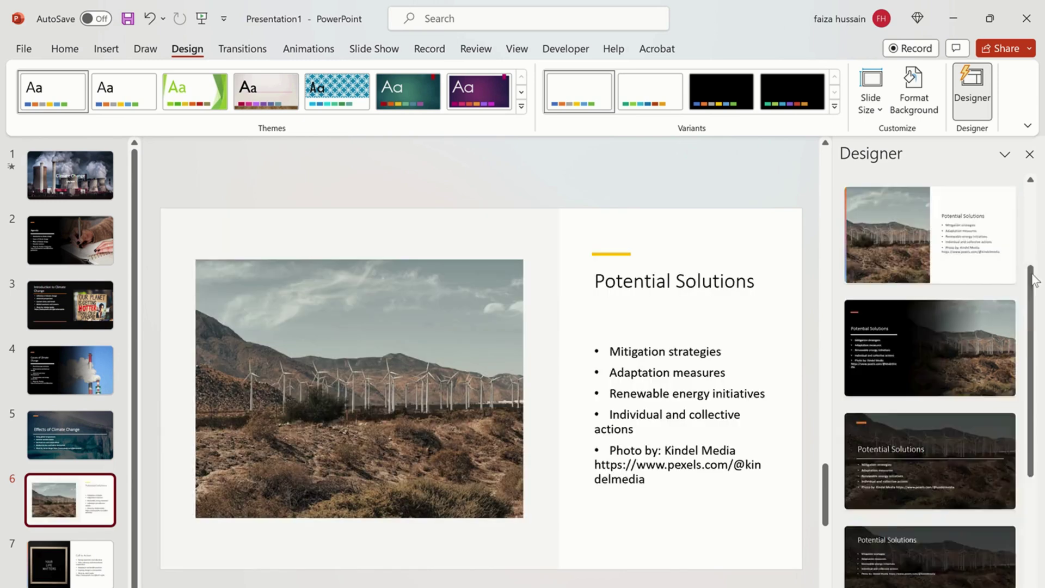
left_click(895, 365)
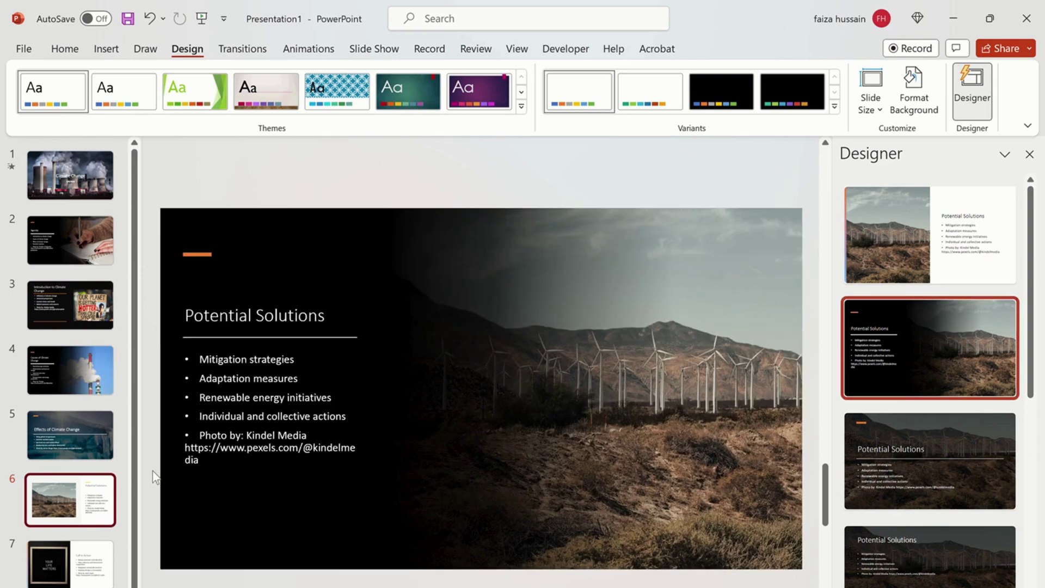
left_click(77, 549)
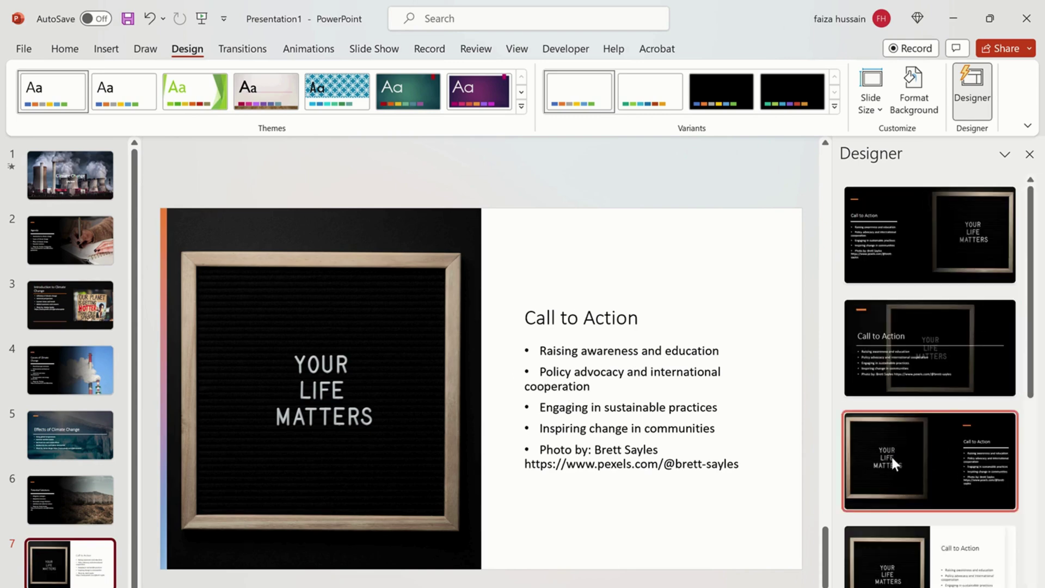
left_click(891, 455)
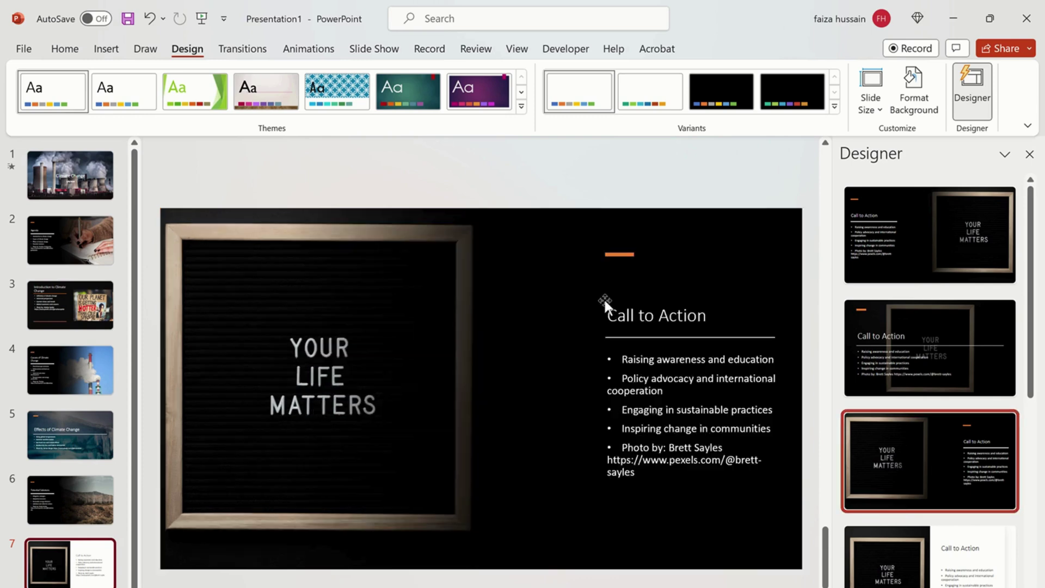
left_click(64, 194)
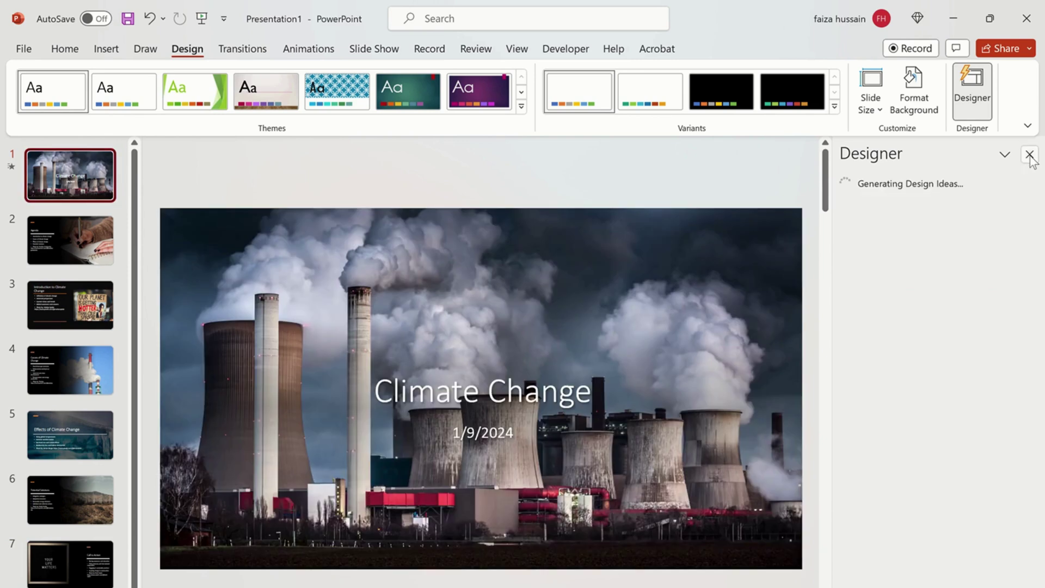
- Close the Designer pane, then flip between the Agenda and Climate Change title slides, ending on the title slide
left_click(1029, 154)
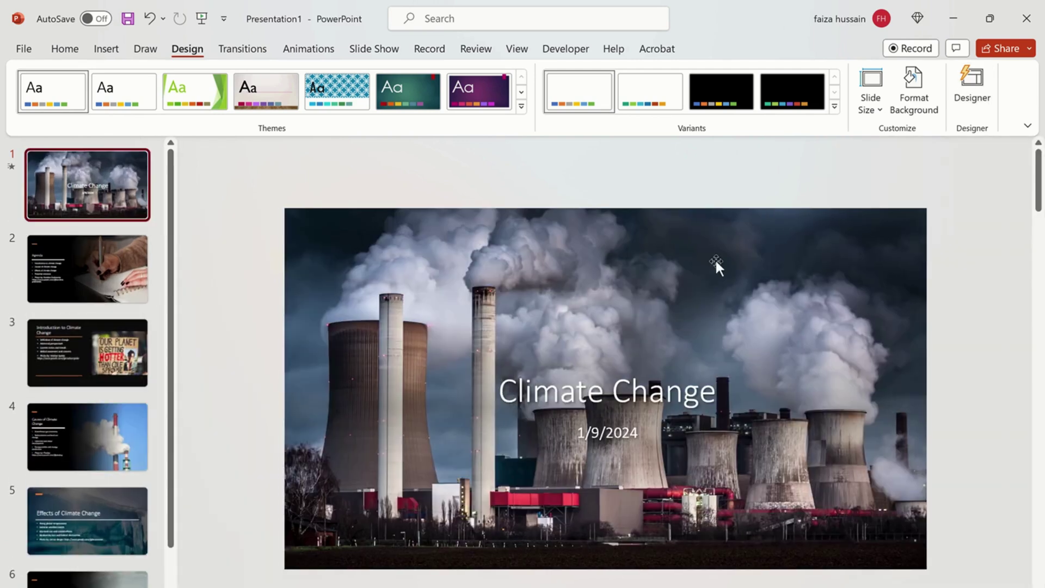
left_click(87, 261)
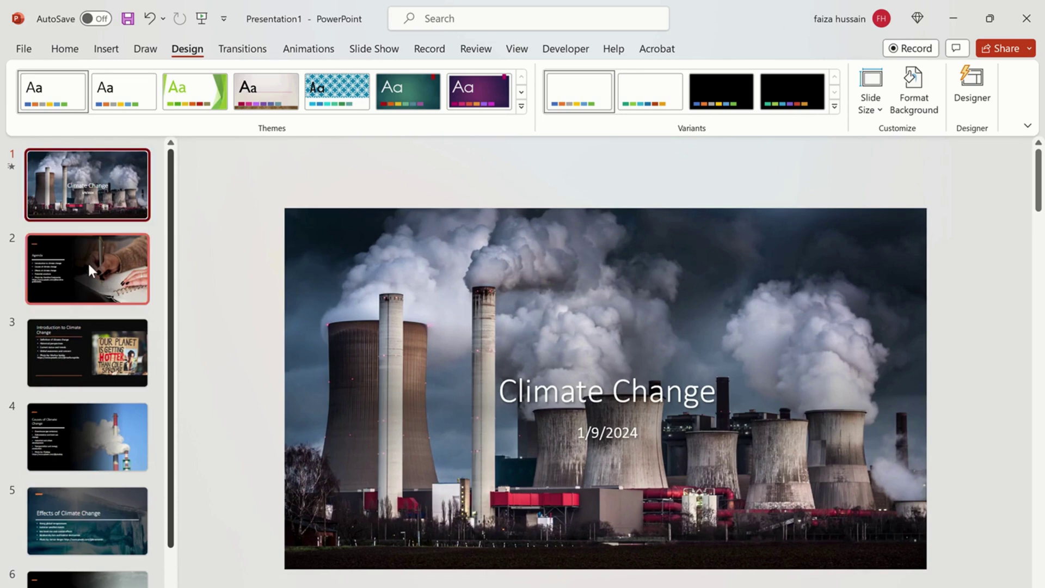
left_click(112, 192)
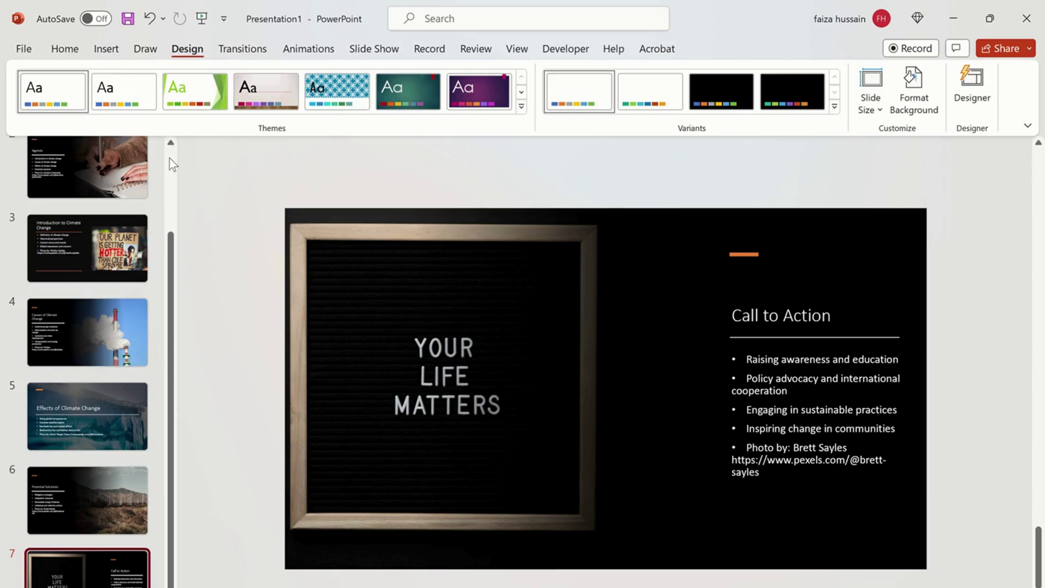
scroll(173, 163, "up", 2)
left_click(103, 171)
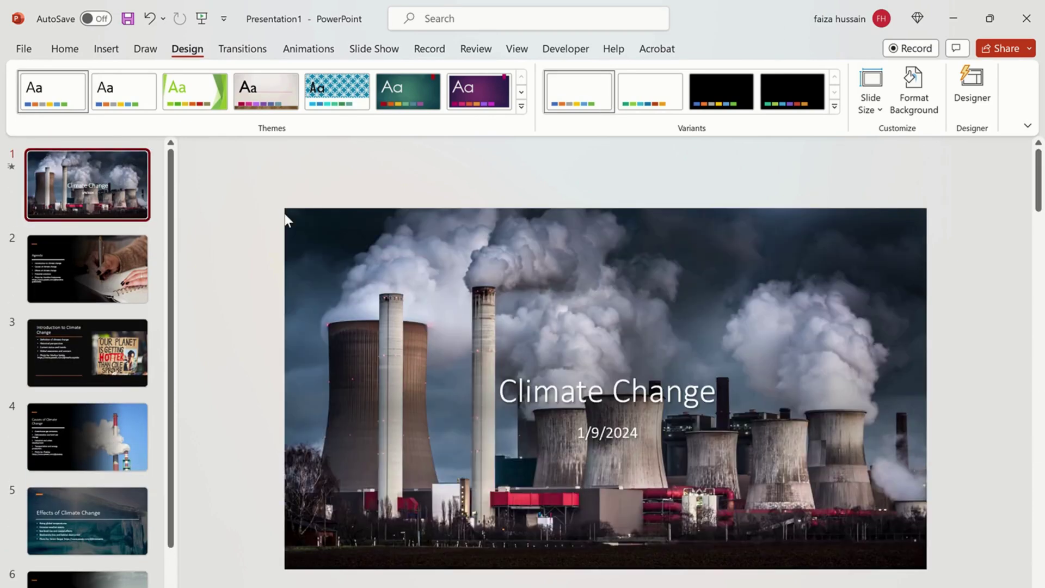
left_click(90, 273)
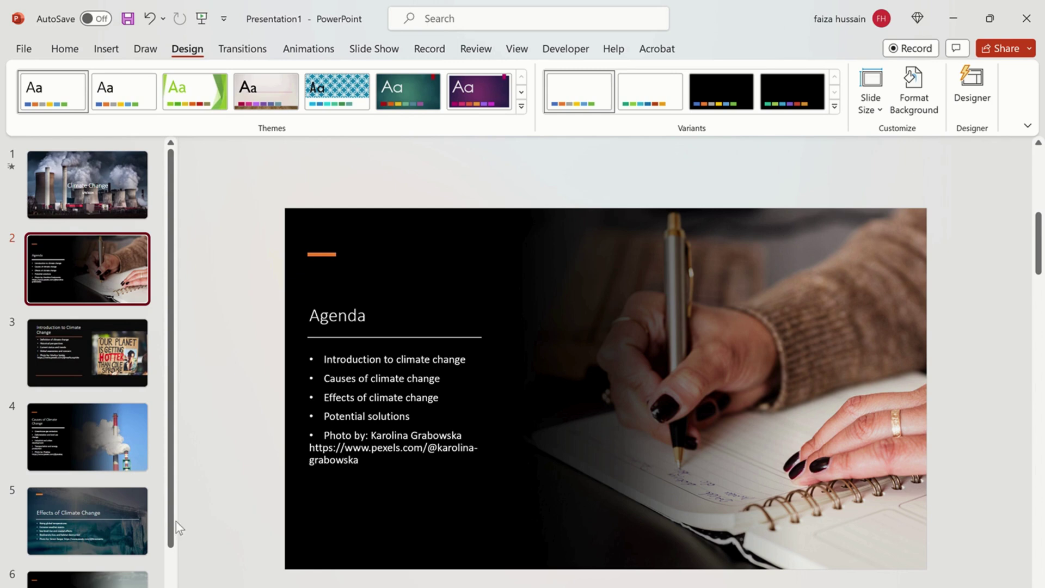
left_click(109, 188)
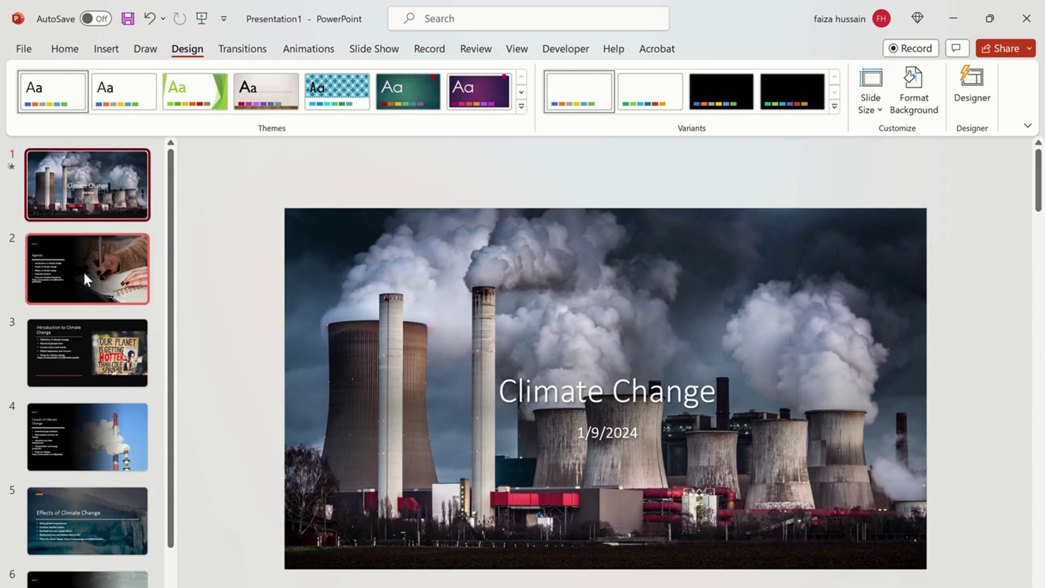